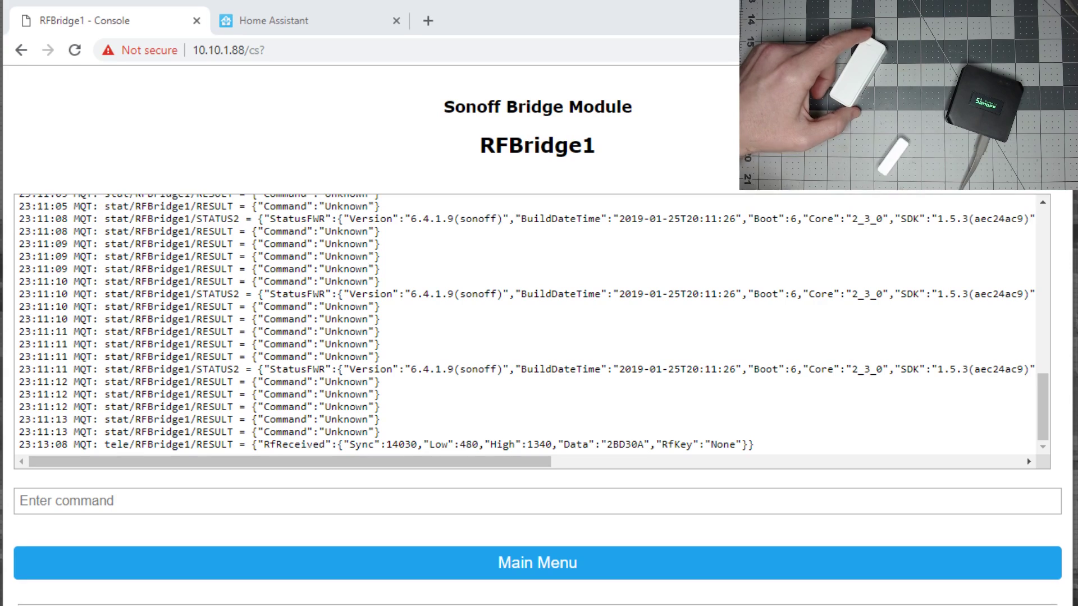
Select the second logged RF code, Data 2BD30E, in the console log
left_click_drag(559, 432, 619, 431)
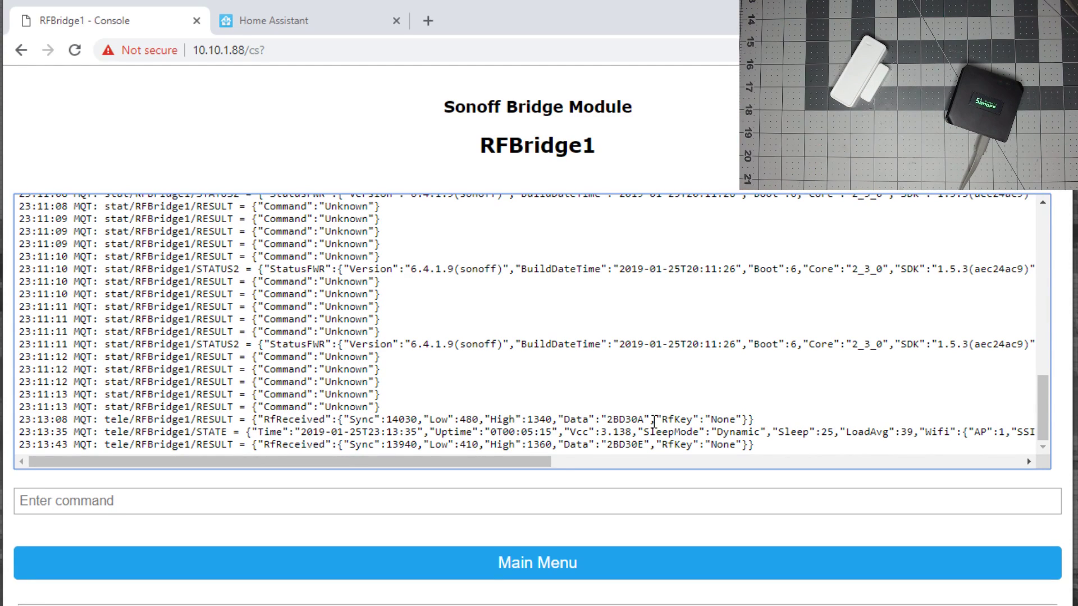
Type the rule1 trigger: on rfreceived#Data=2BD30A do publish2 RFBridge/sensor1 Open
left_click(243, 501)
type("rule1 on")
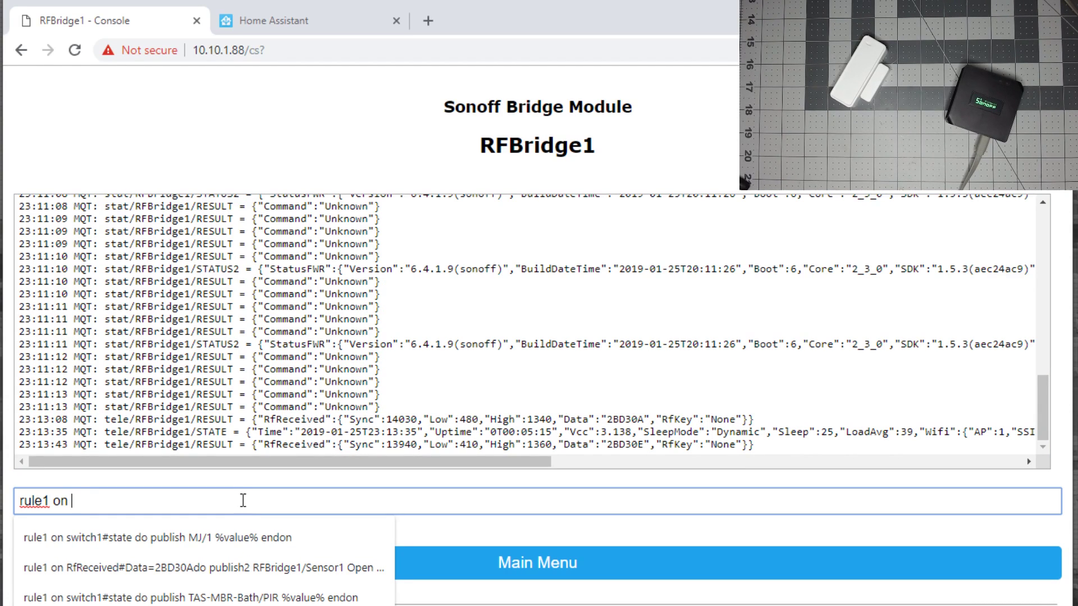
type(" rfreceived#Data=2BD")
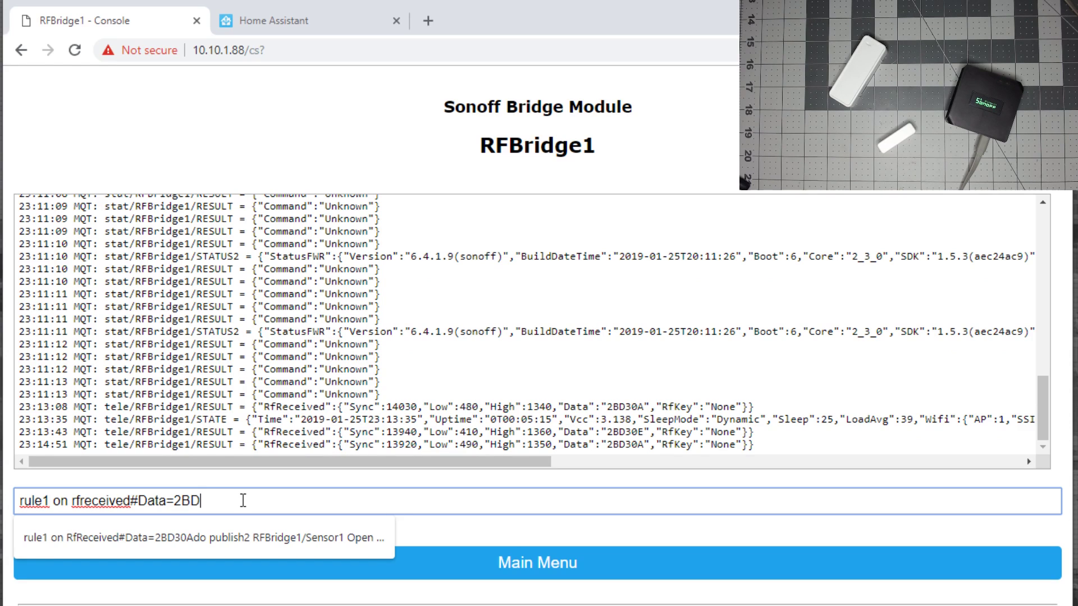
type("d")
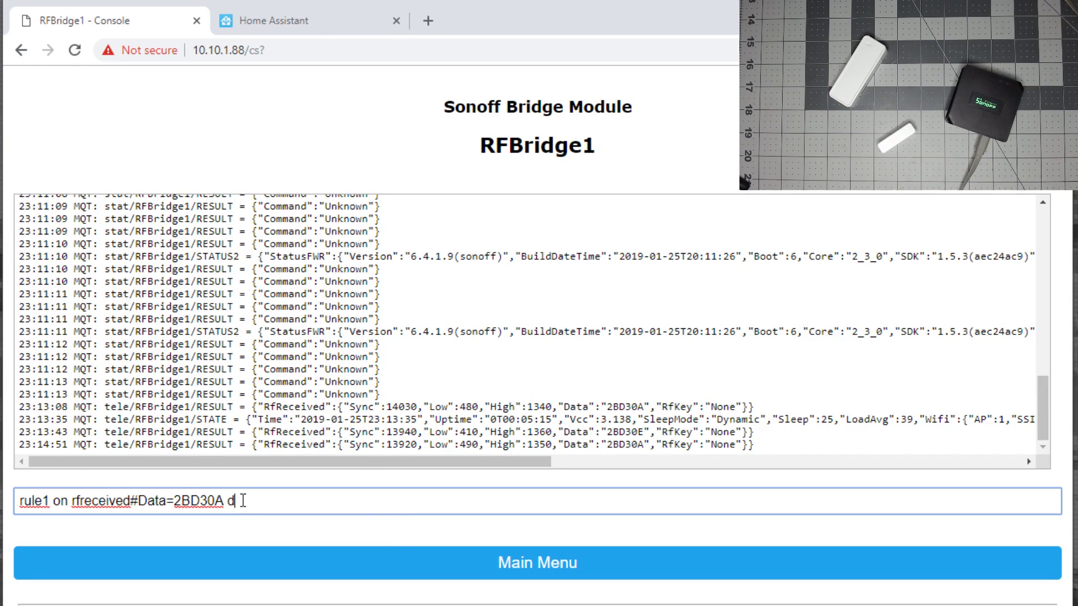
type("o publish2 RFBridge/sensor1")
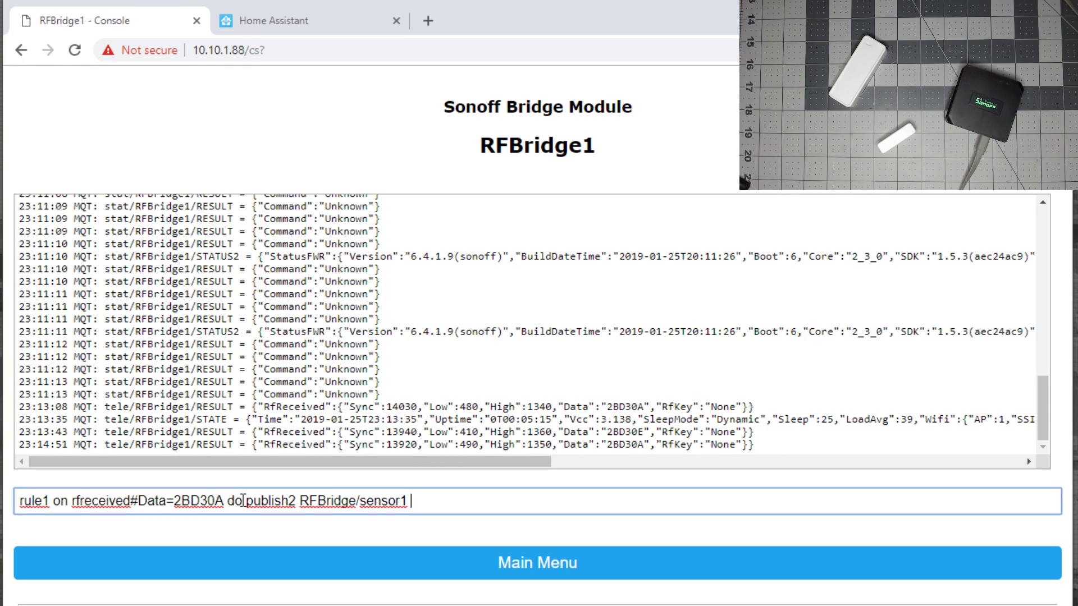
type("P")
key("BackSpace")
type("Open")
Add a second trigger so 2BD30E publishes Closed to RFBridge/sensor1, and submit rule1
type("endon ")
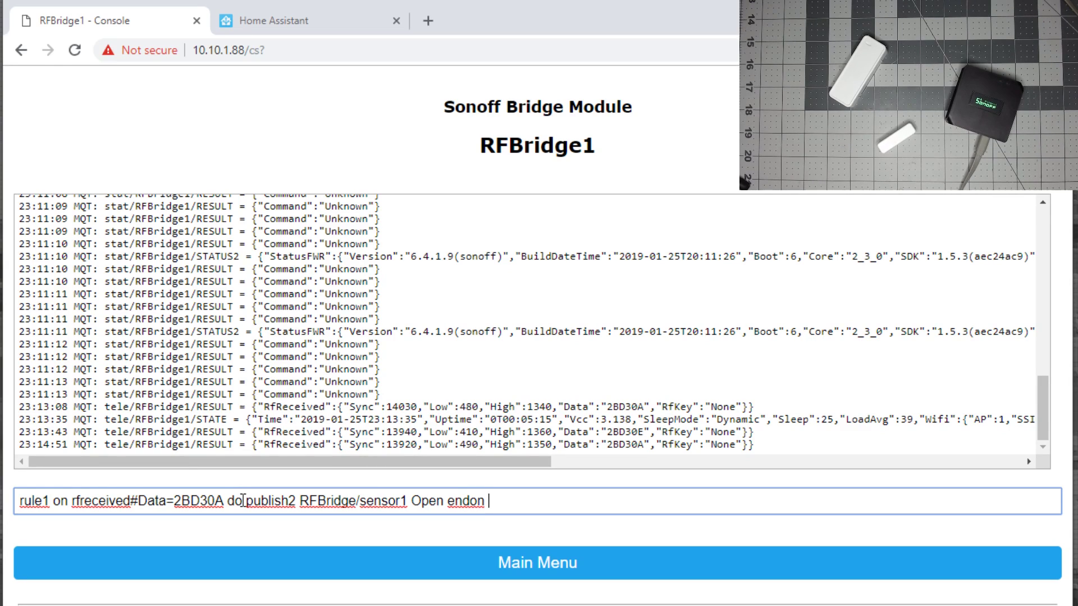
type("on rfreceived#data")
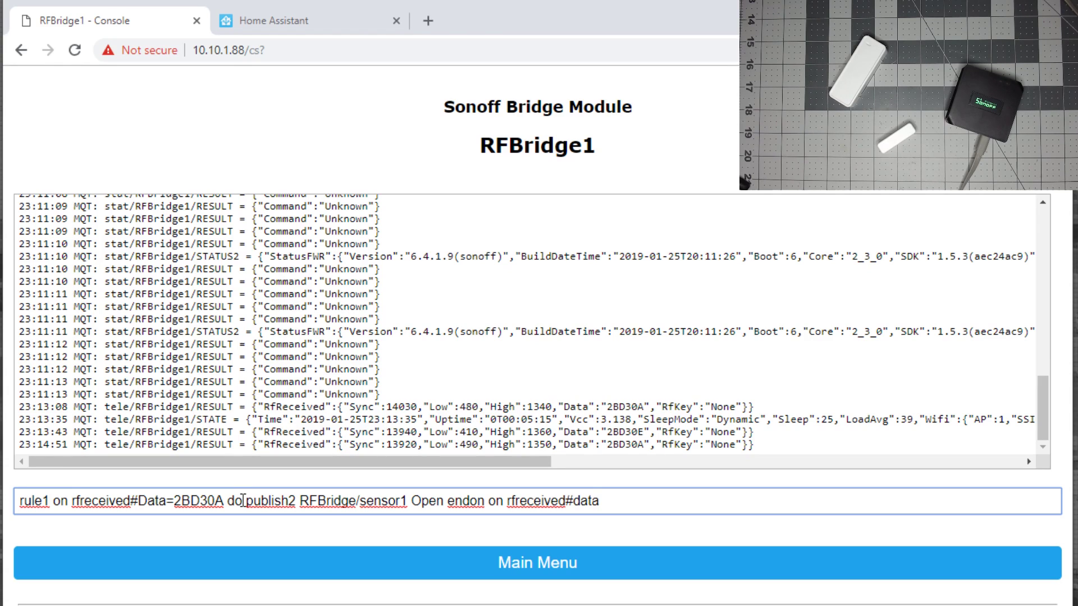
type("=2b")
key("BackSpace")
type("BD30E do")
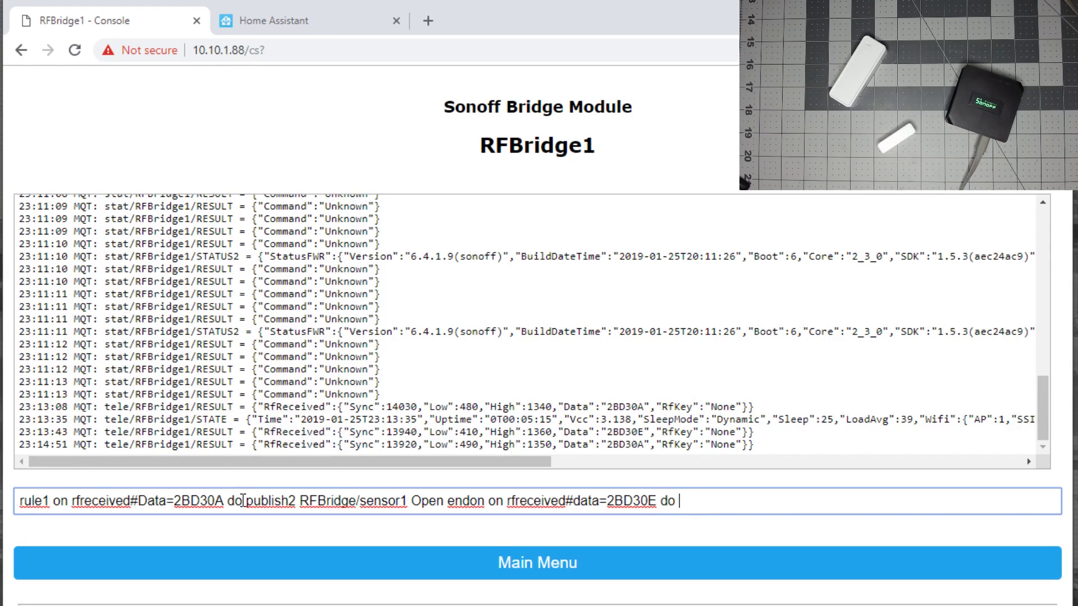
type(" publish2 RFBRid")
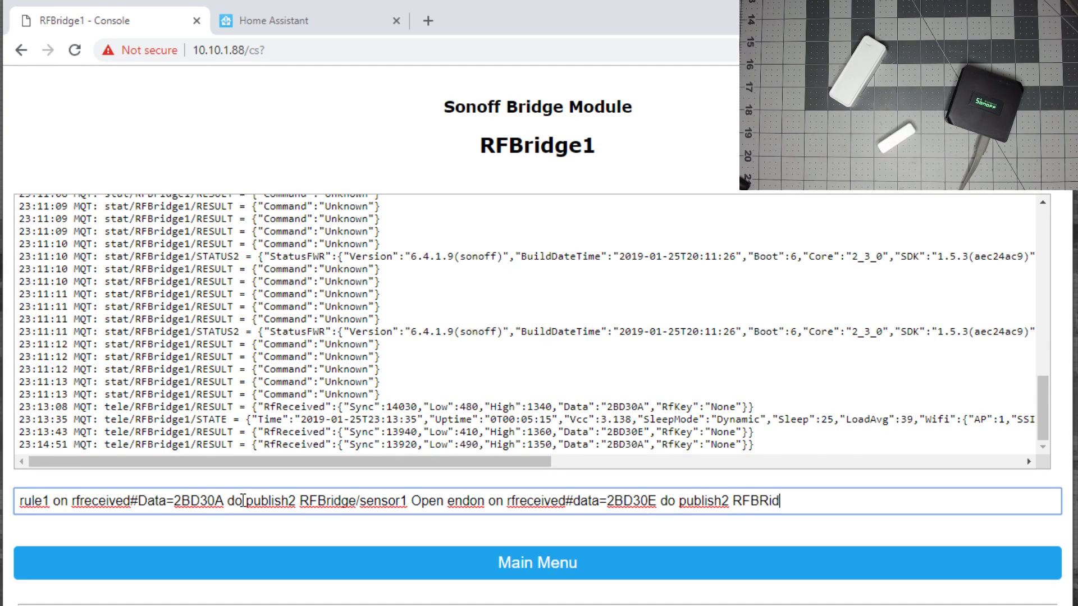
key("BackSpace")
key("BackSpace")
key("BackSpace")
type("ri")
key("BackSpace")
key("BackSpace")
type("ridge/sensor1 ")
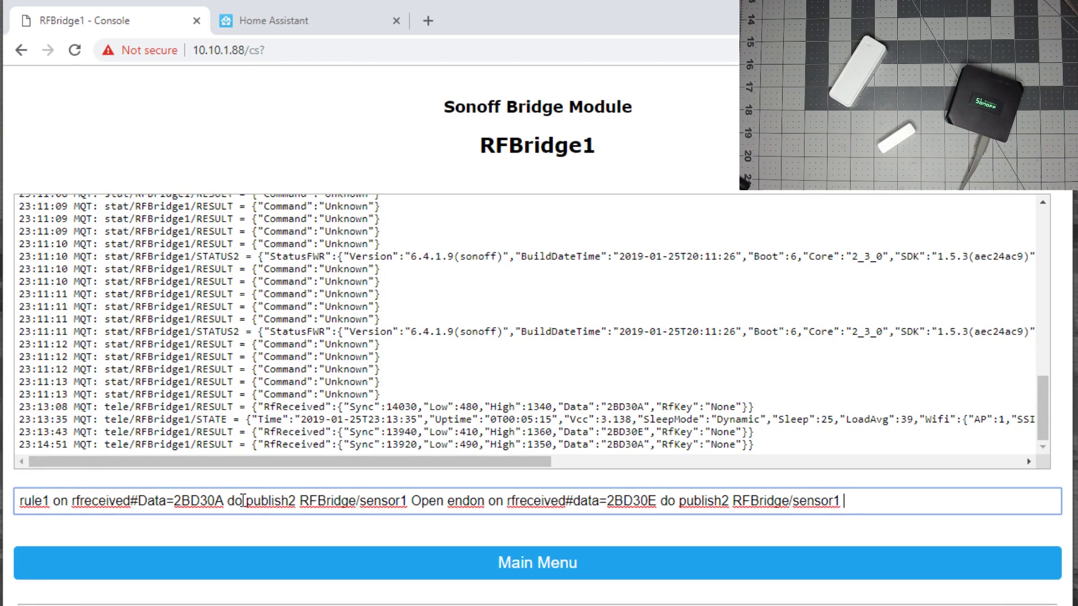
type("Closed endon")
key("Return")
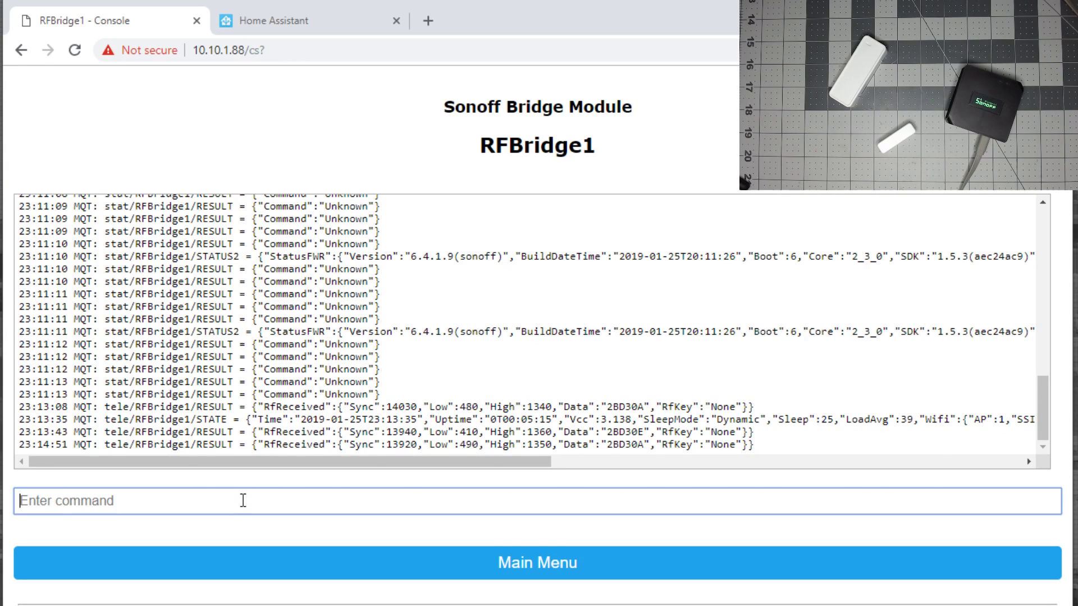
Enable rule1 with 'rule1 1' and highlight the rule firing and RFBridge/sensor1 Closed log lines
type("rule")
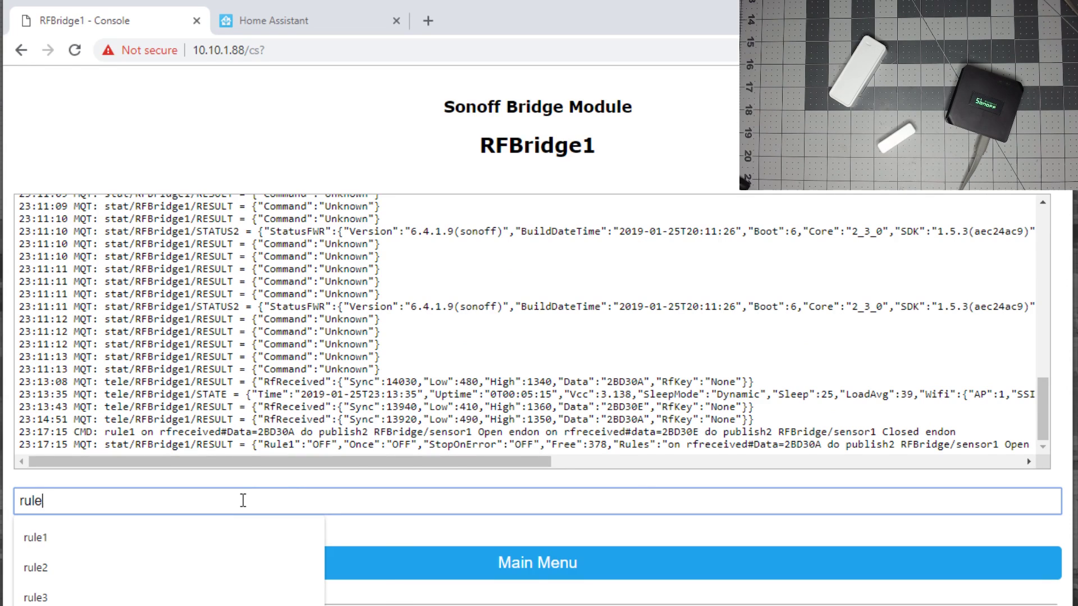
type("1 1")
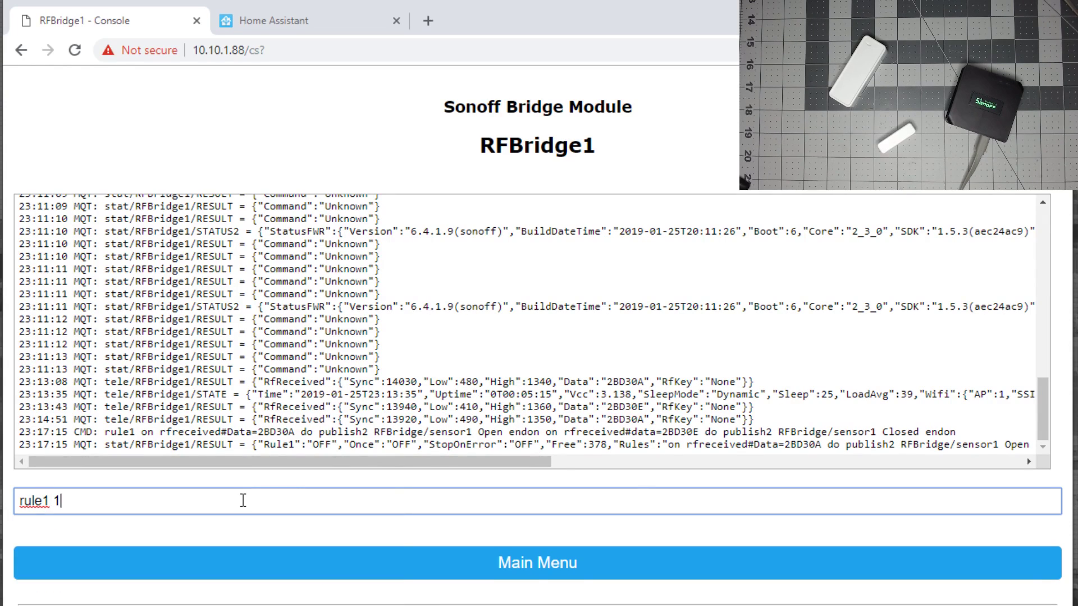
key("Return")
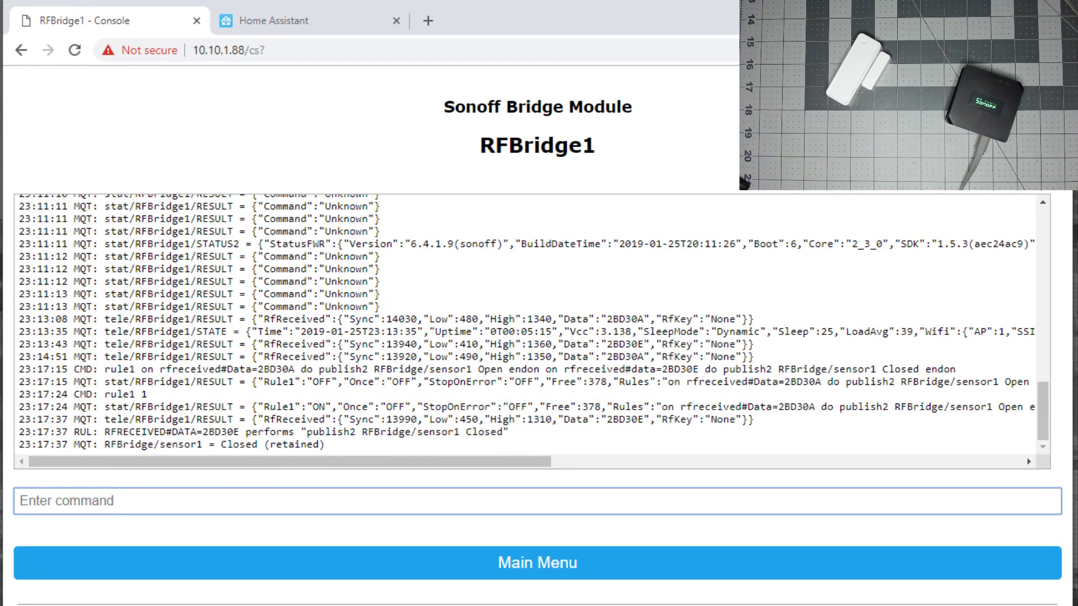
left_click_drag(105, 432, 519, 435)
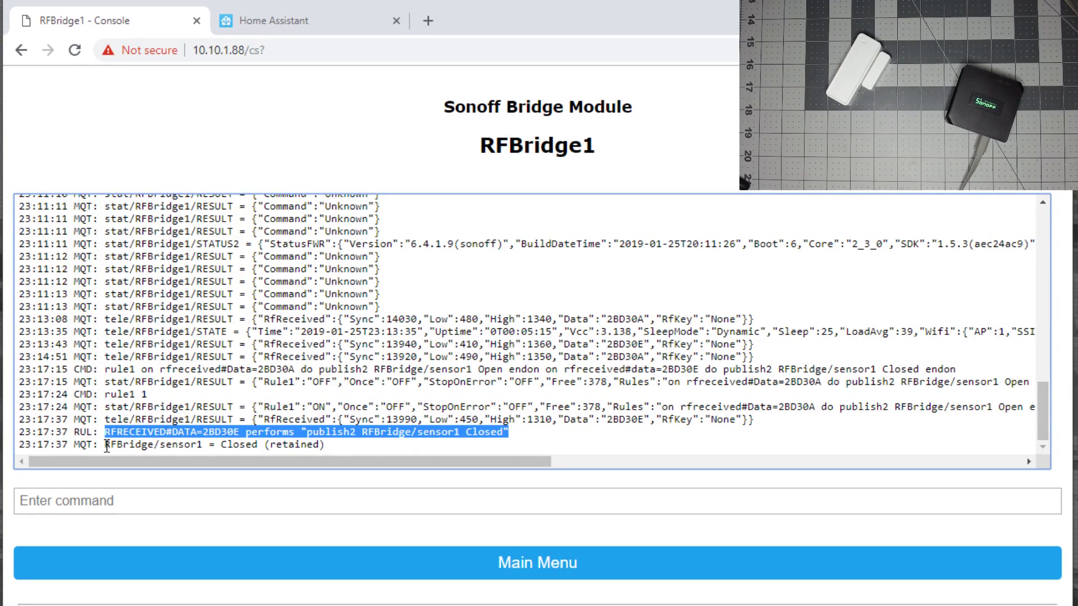
left_click_drag(105, 445, 261, 448)
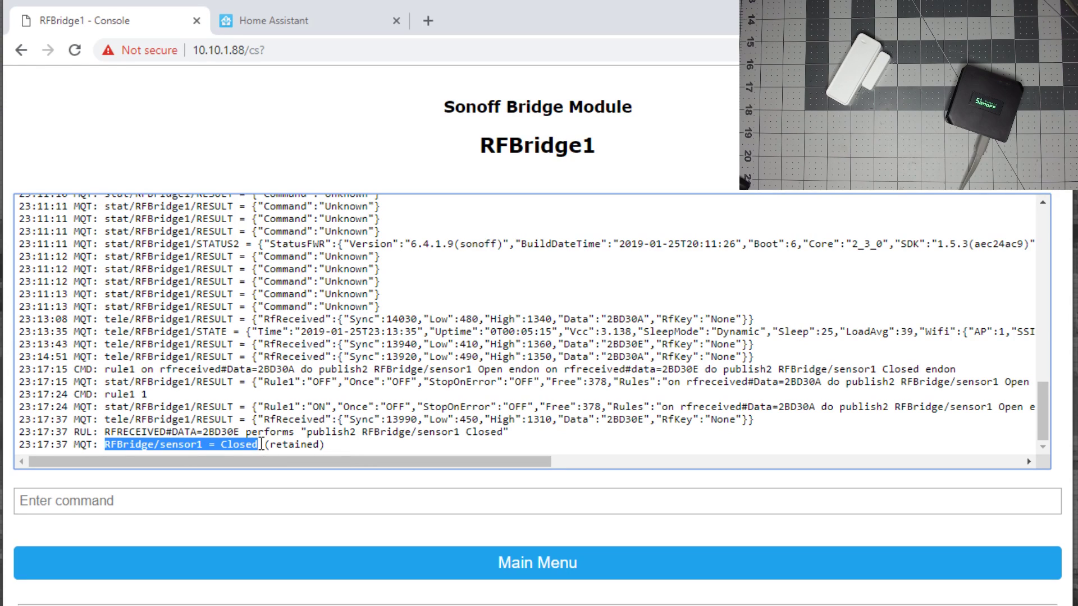
left_click(341, 448)
left_click_drag(330, 448, 264, 448)
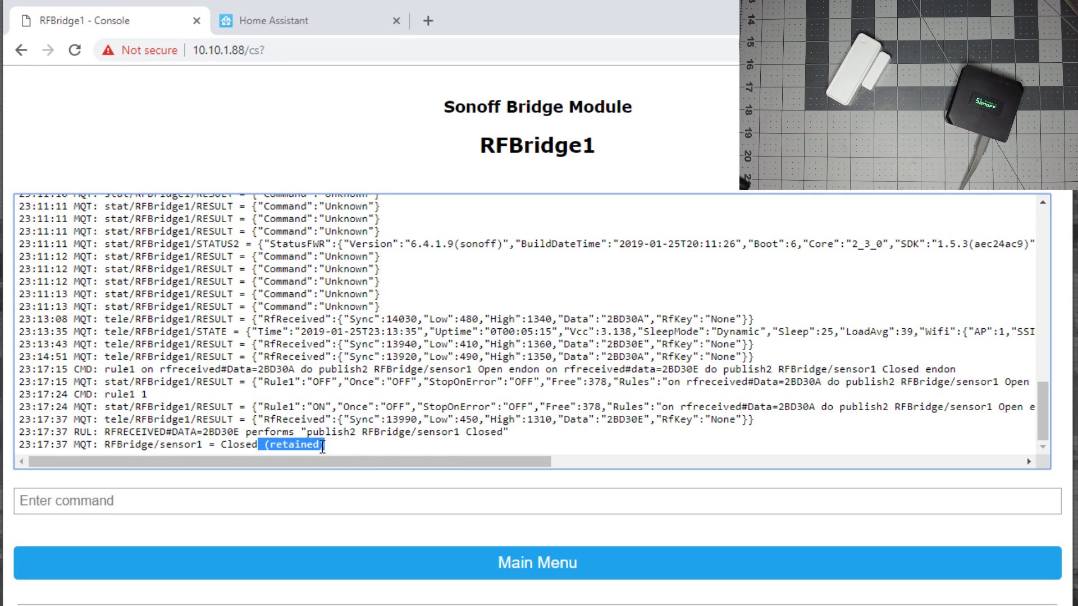
left_click(330, 450)
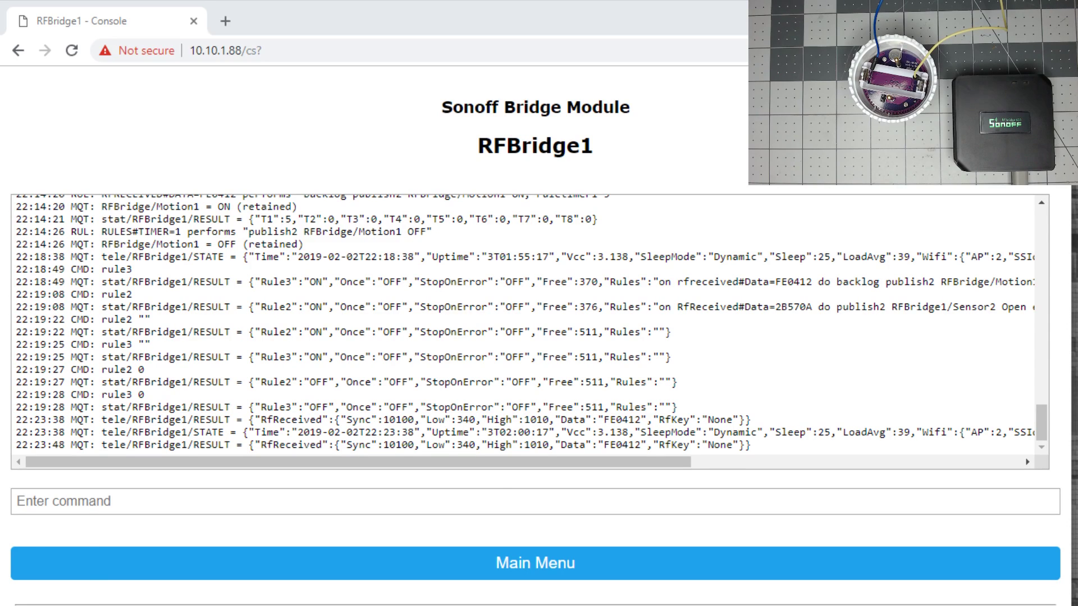
Type rule2: FE0412 publishes RFBridge/Motion1 ON, starts ruletimer1 5, then publishes OFF on timer 1
left_click(503, 492)
type("r")
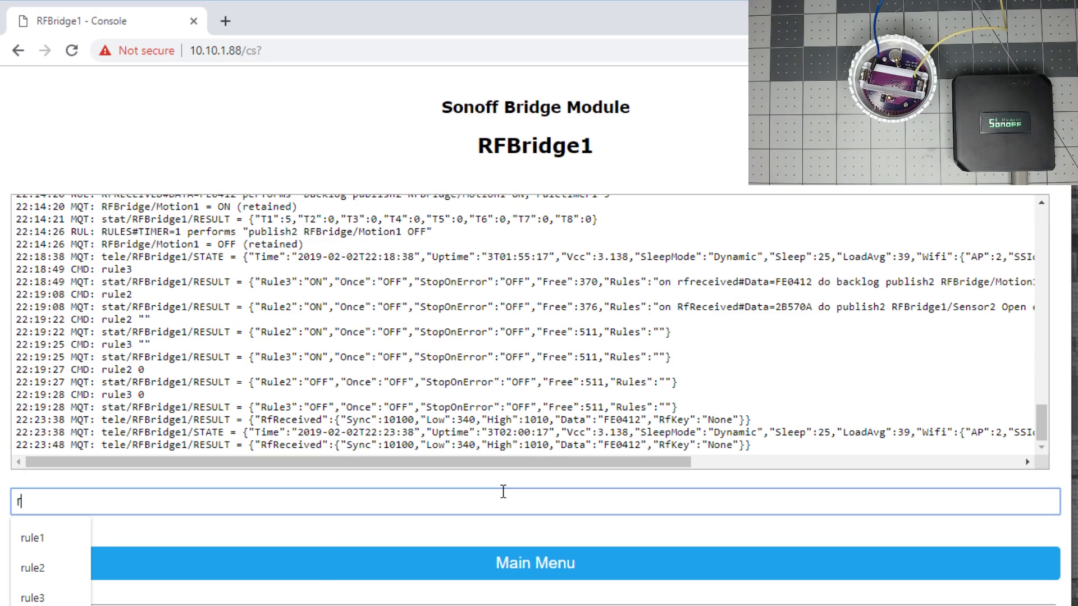
type("ule2 ")
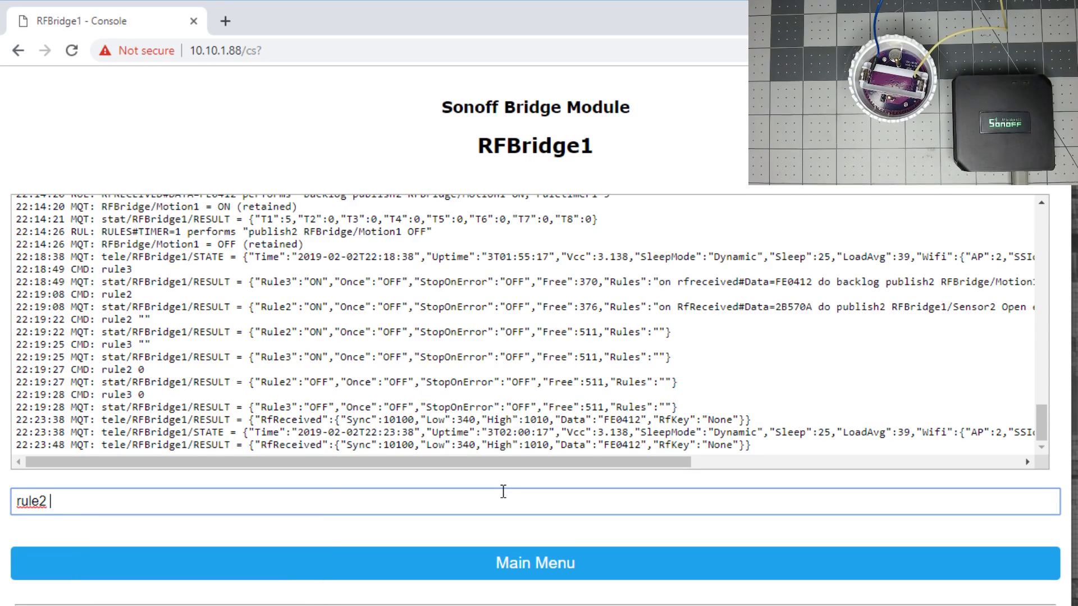
type("on t")
key("BackSpace")
key("BackSpace")
type("RFReceive")
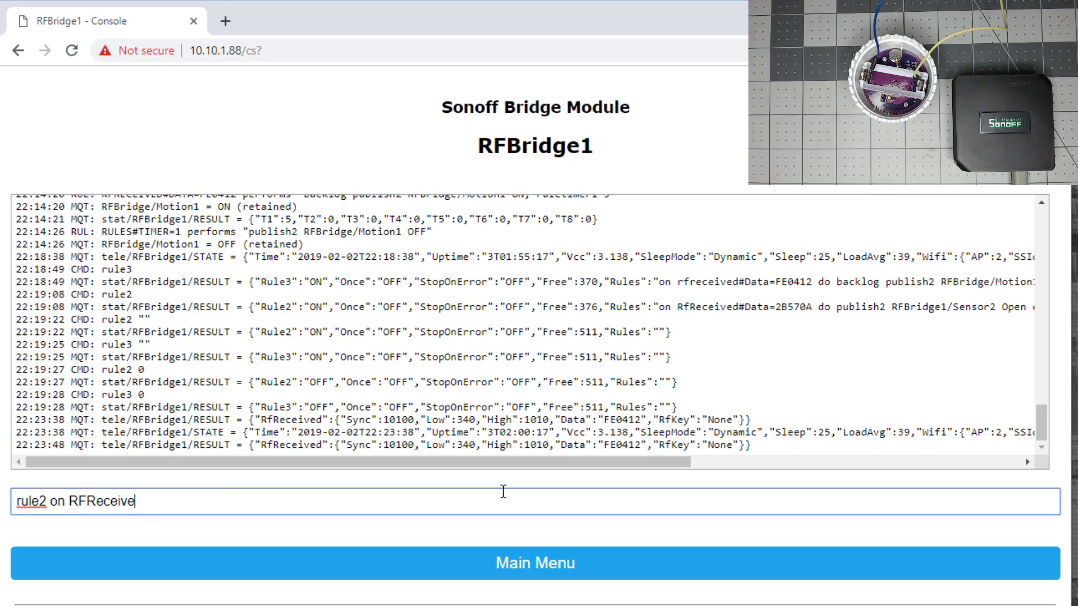
type("d#data=F")
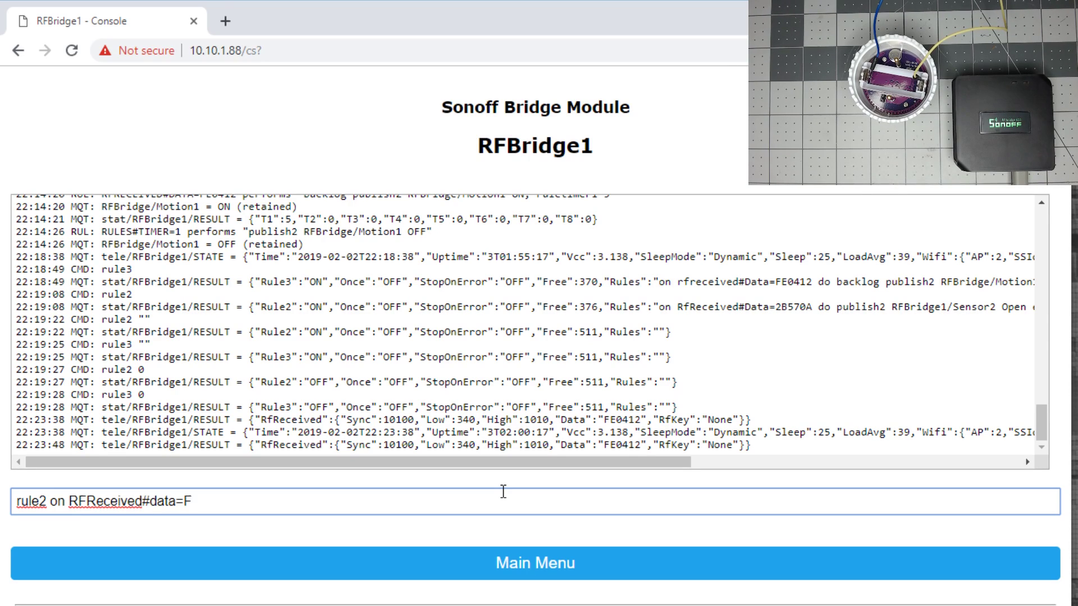
type("E0412 do")
type("backlog publis")
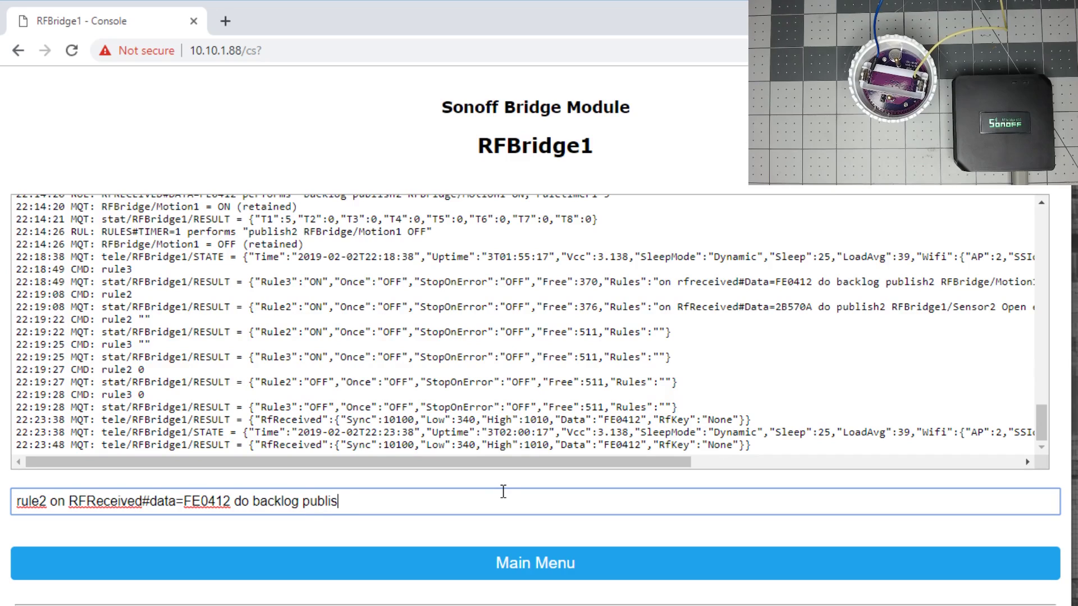
type("h2 RFBridge")
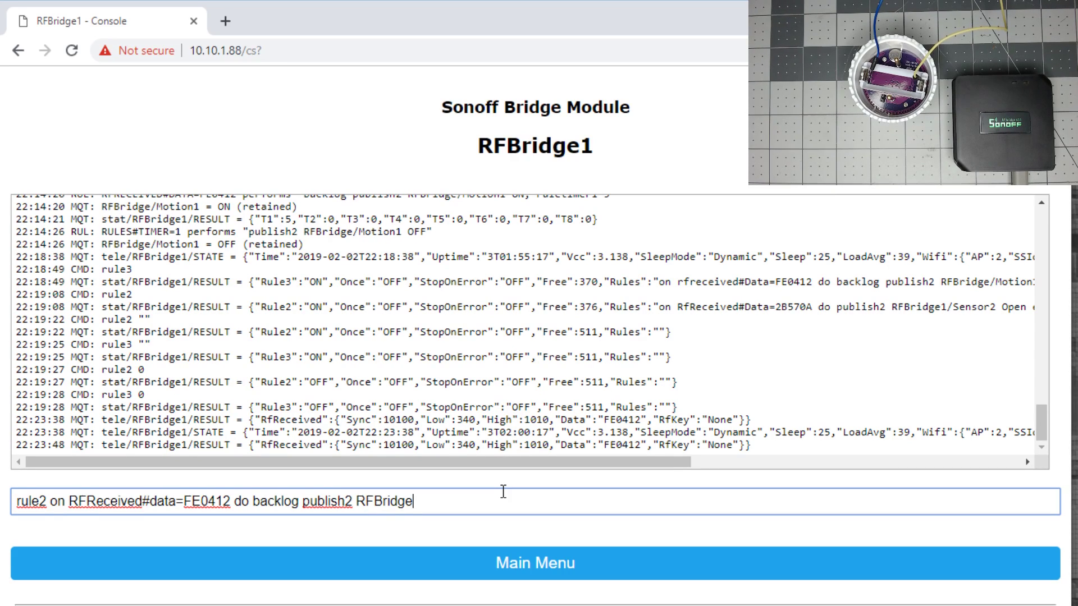
type("/Motion1 ON")
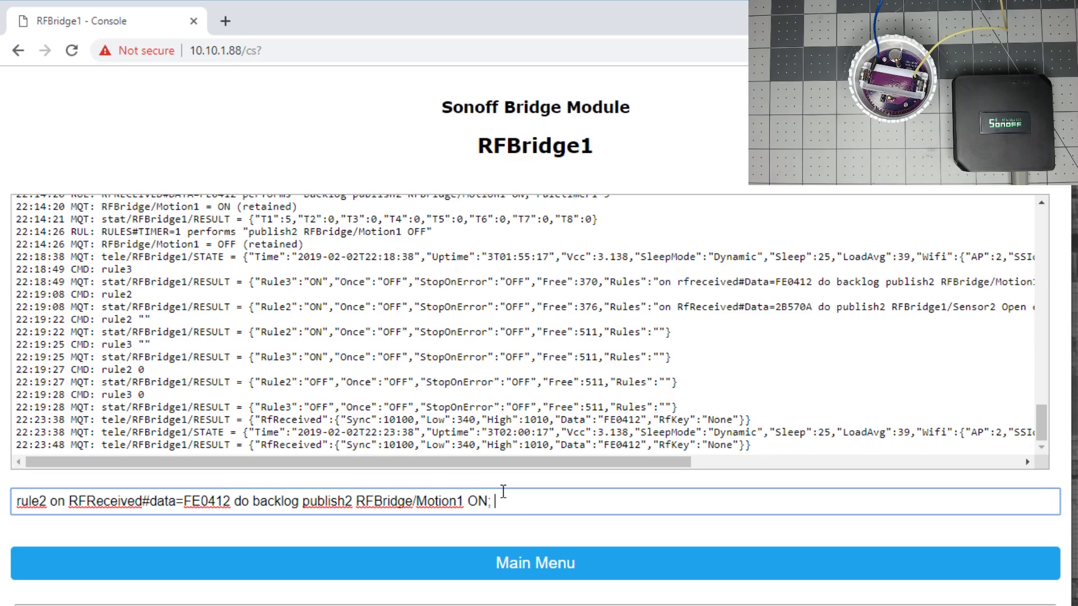
type("ruletimer1 5 e")
key("BackSpace")
key("BackSpace")
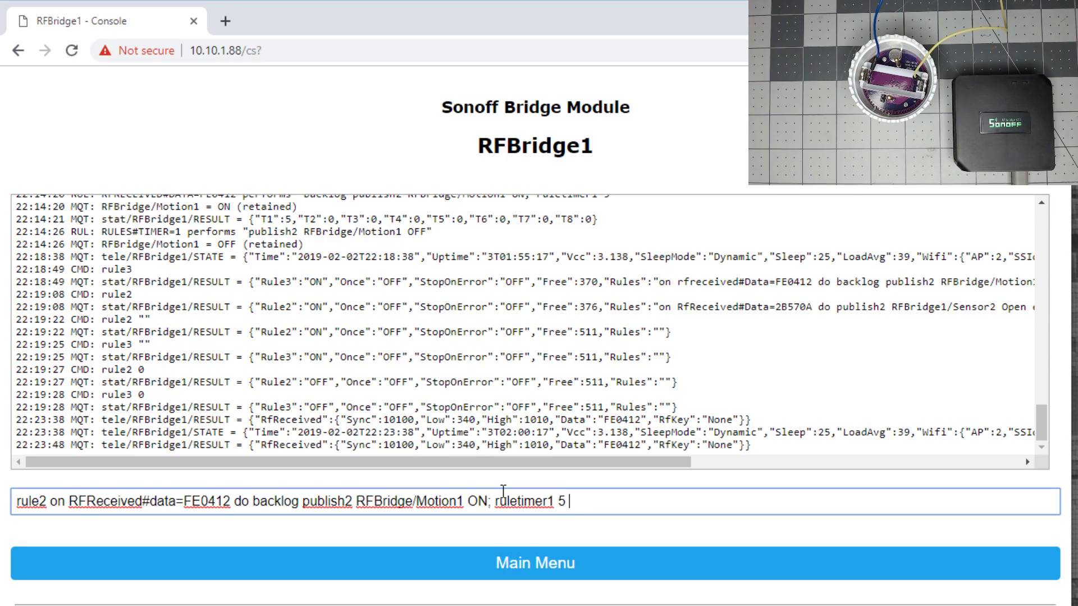
type("endon")
type("on rules#time")
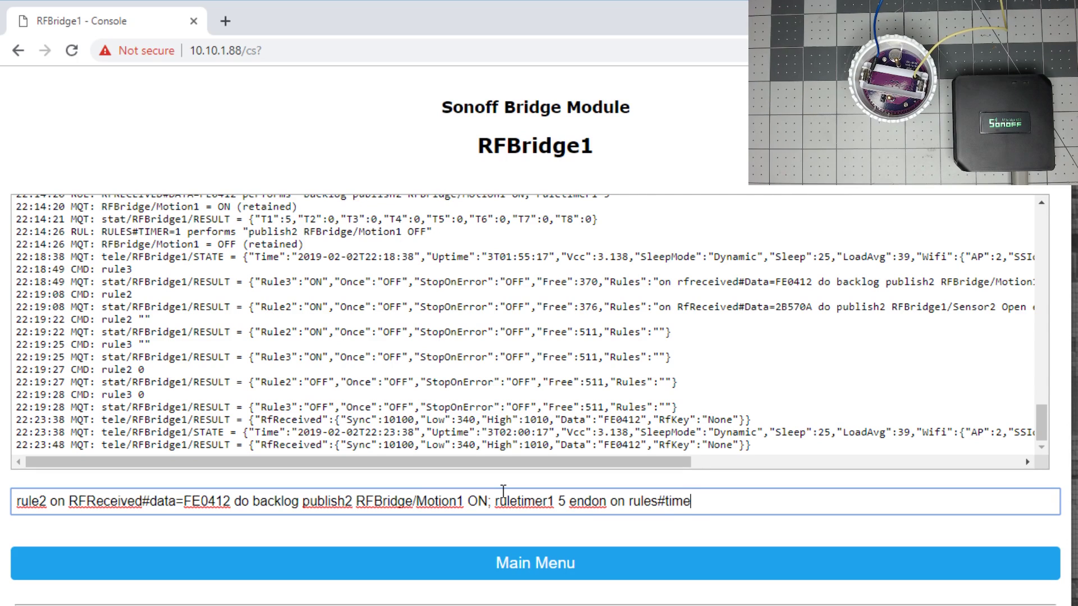
type("r=1 do publish2")
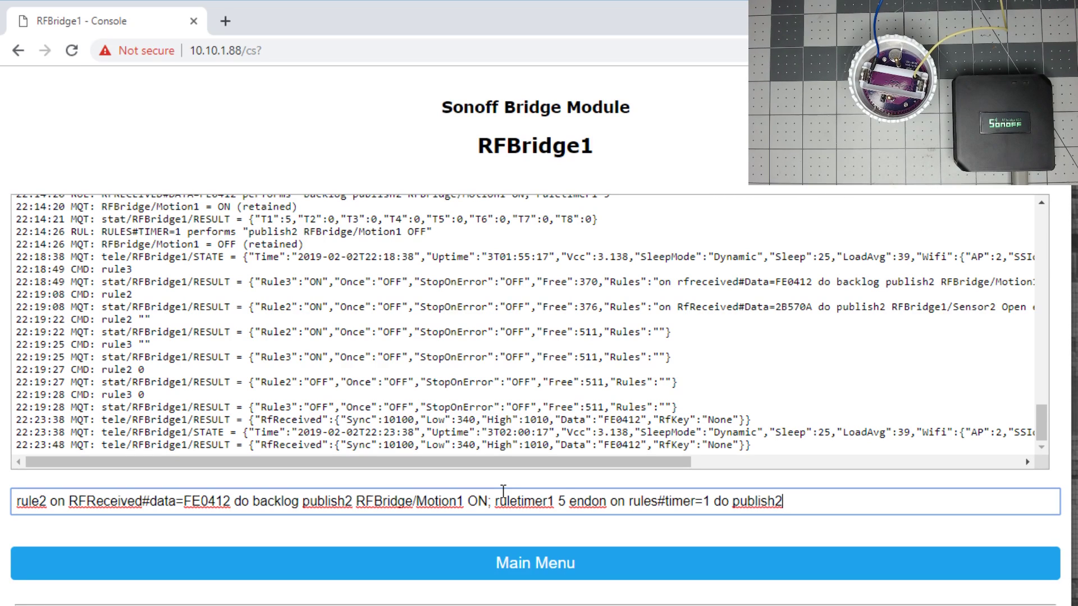
type(" RFBridge/Mot")
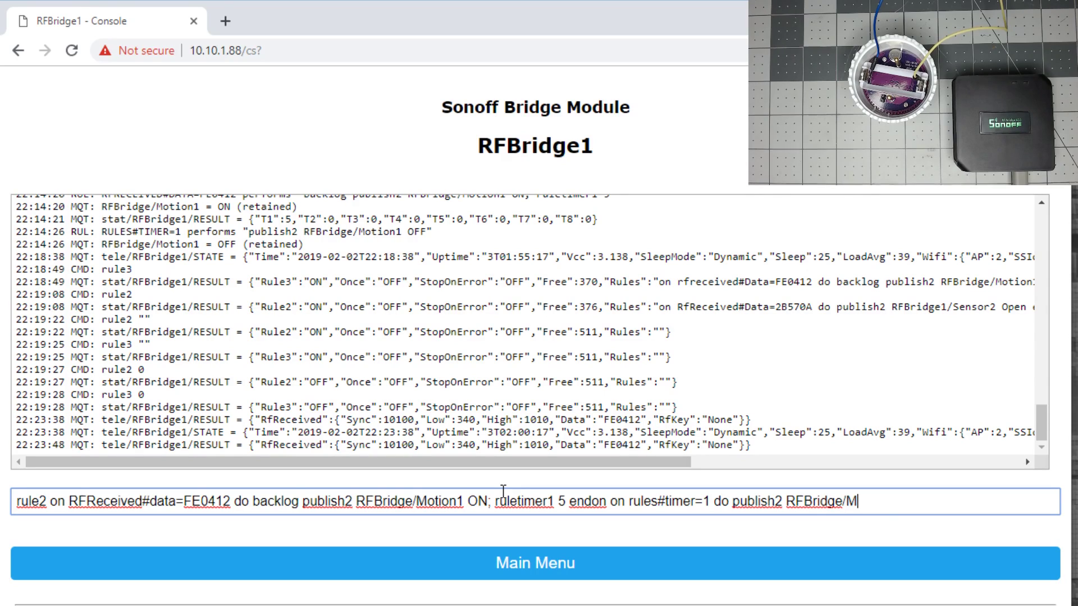
type("ion1 OFF endon")
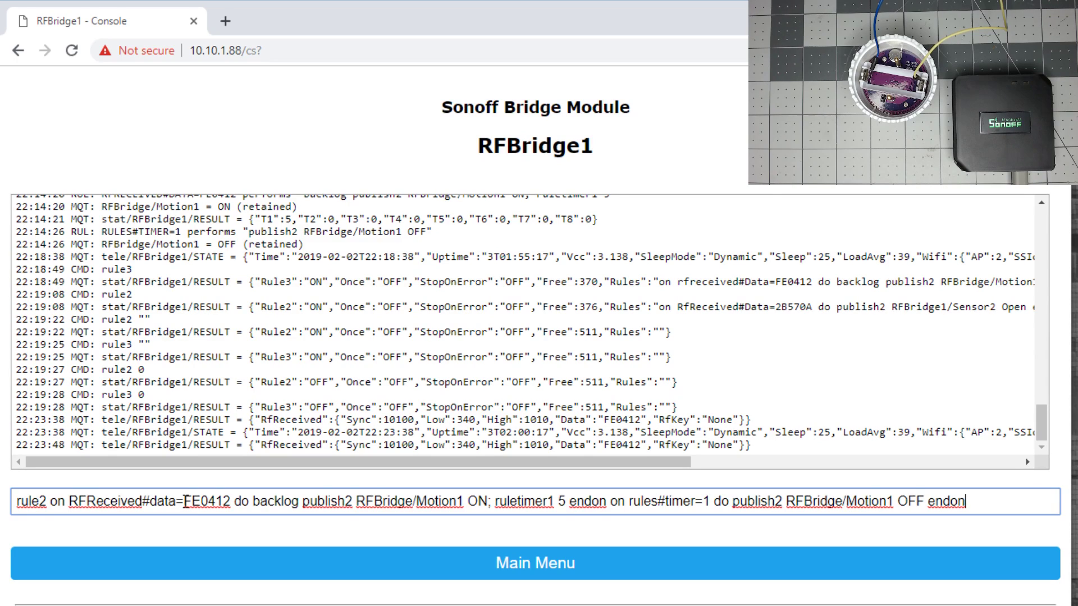
Highlight the FE0412 code and publish2 actions in the rule, then submit rule2
left_click_drag(186, 501, 230, 502)
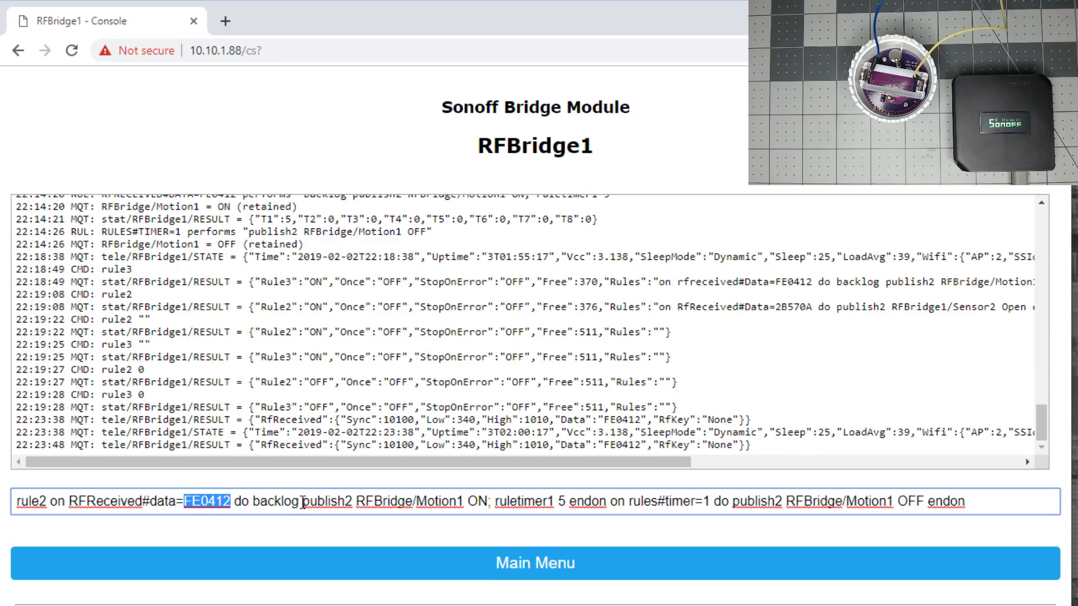
left_click_drag(302, 502, 487, 501)
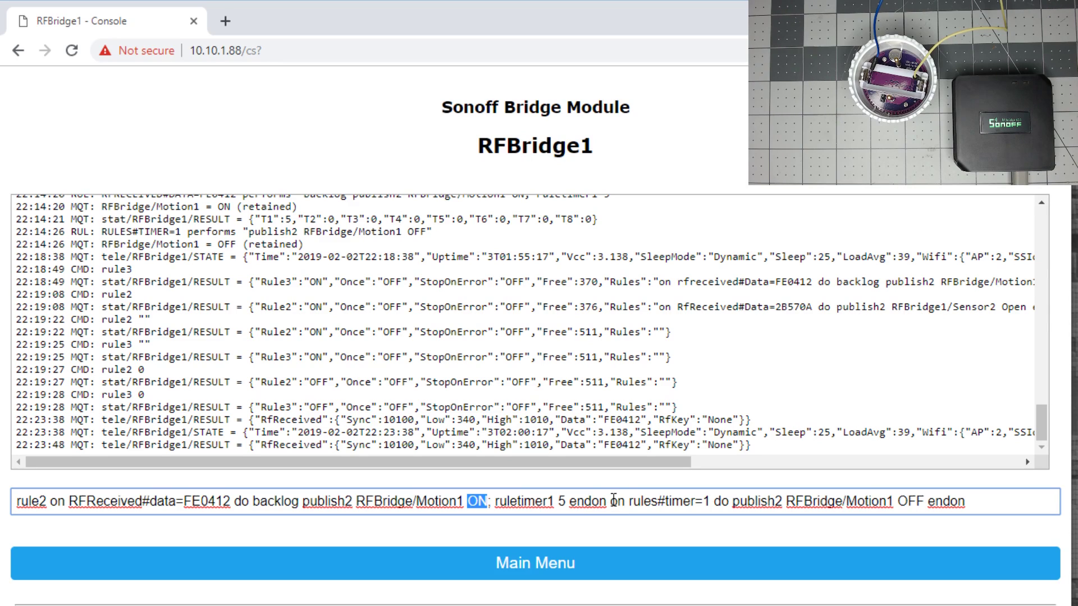
left_click(732, 501)
left_click_drag(732, 501, 927, 504)
key("Return")
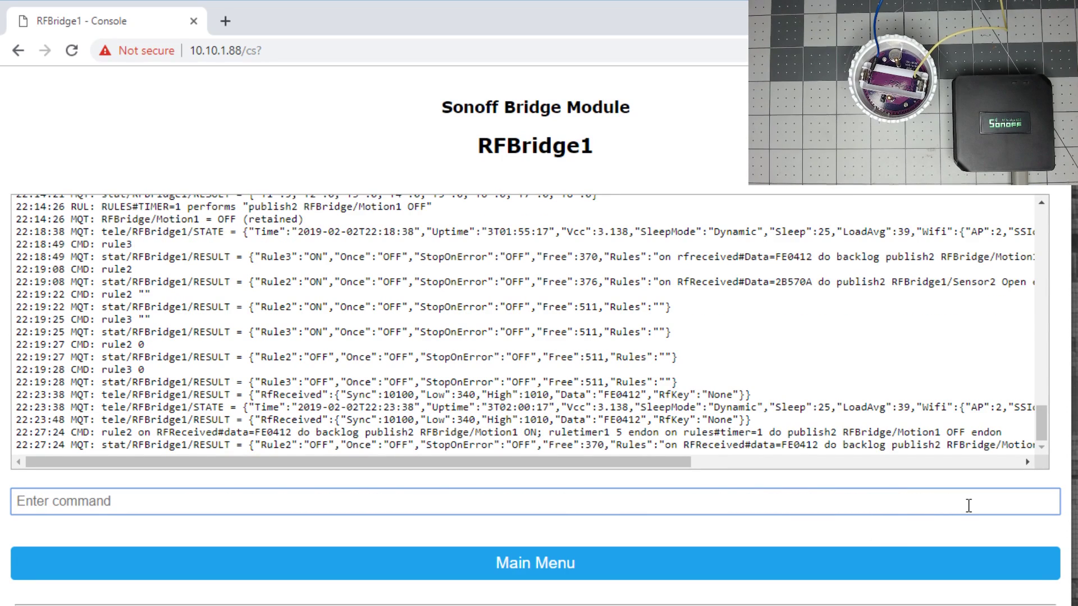
Enable rule2 with the command 'rule2 1'
type("rule2")
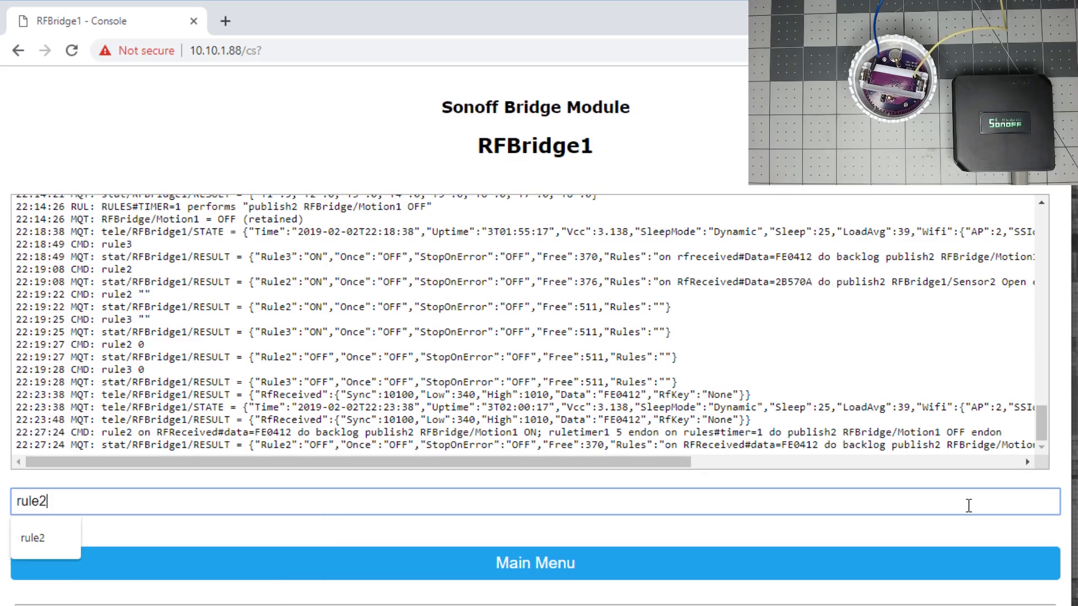
type(" 1")
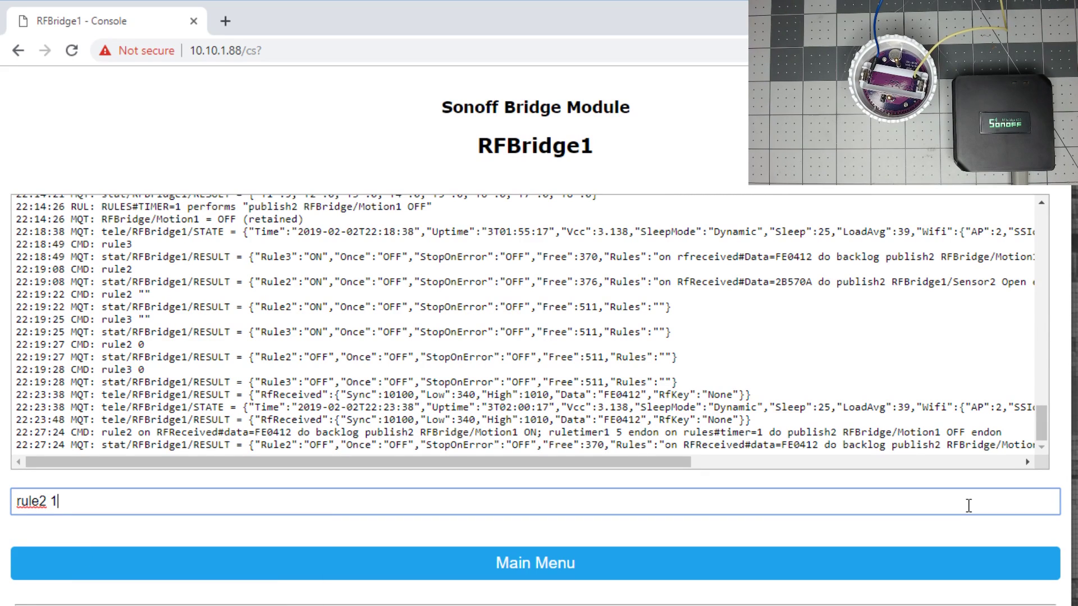
key("Return")
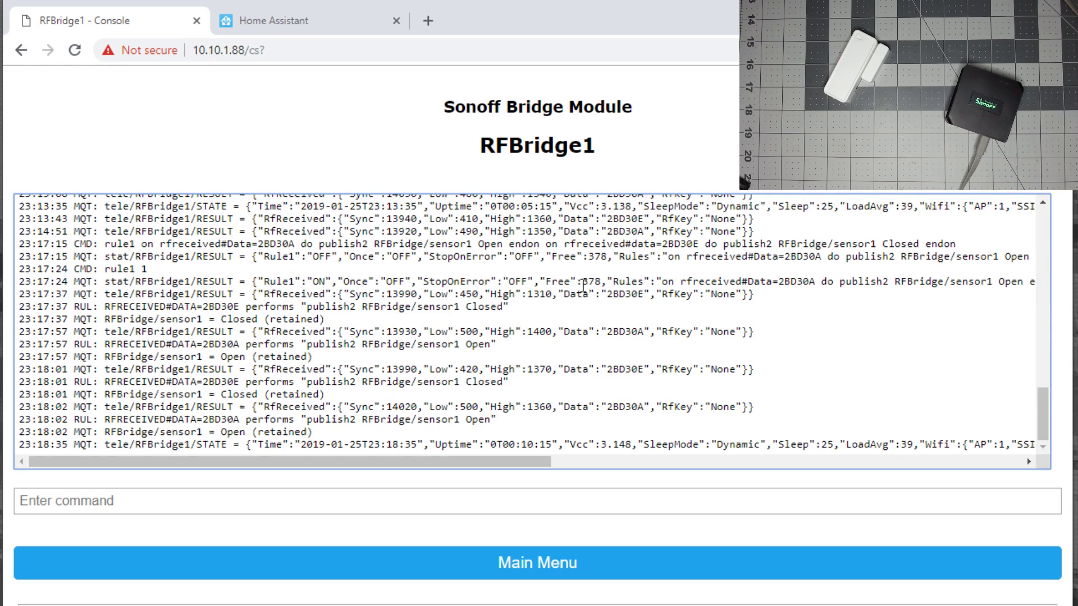
Highlight the free rule memory value 378 in the log, then clear the marking
left_click_drag(583, 282, 600, 283)
left_click(346, 484)
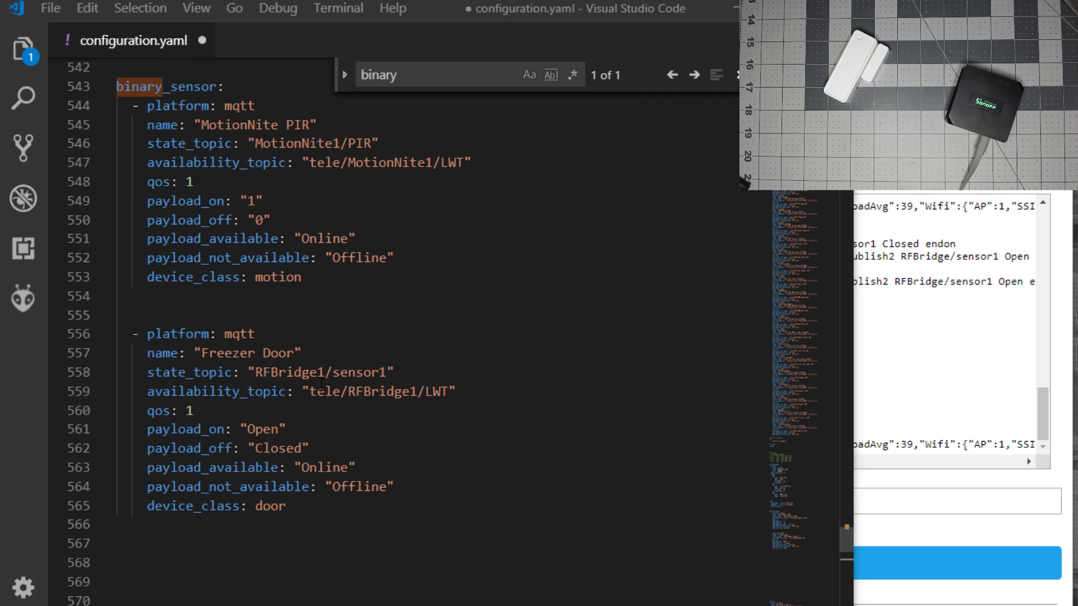
Check the RFBridge/sensor1 topic in the console and paste it into the Freezer Door state_topic
left_click(873, 408)
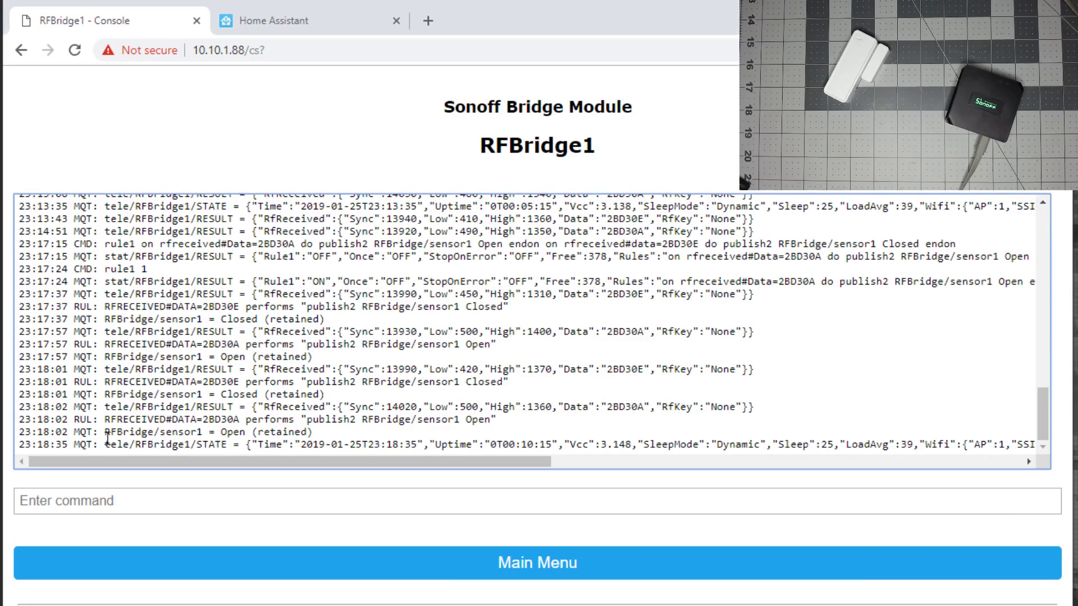
left_click_drag(106, 436, 203, 433)
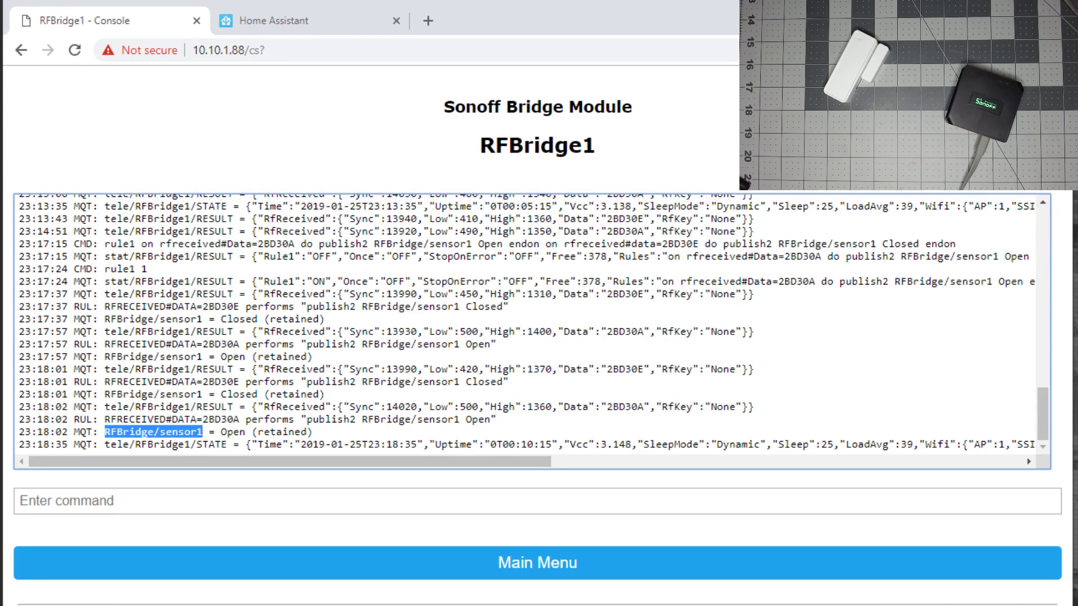
key("alt+Tab")
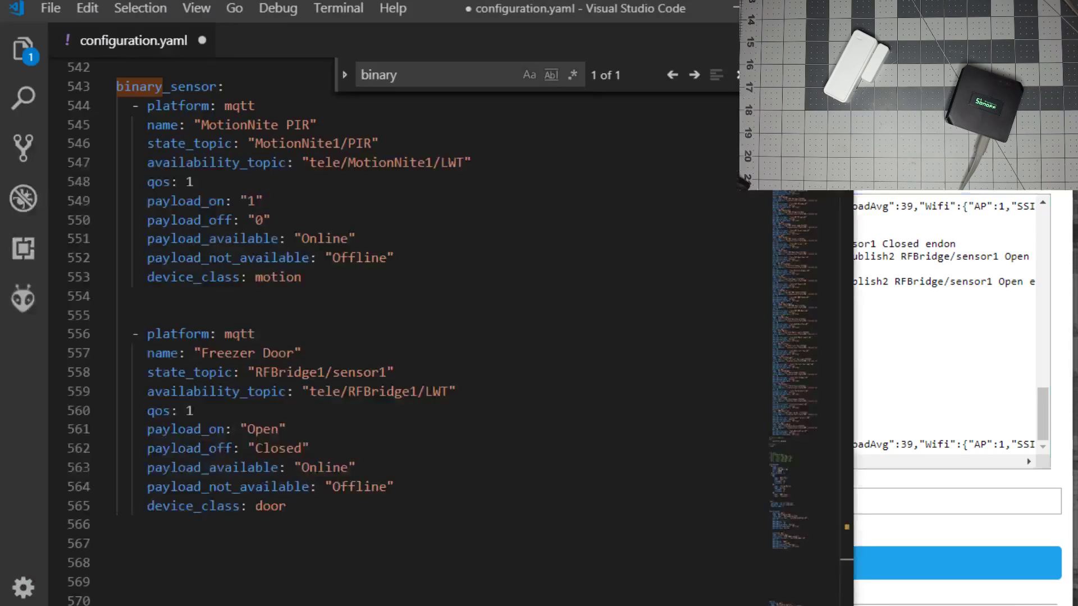
left_click_drag(256, 372, 385, 372)
type("RFBridge/sensor1")
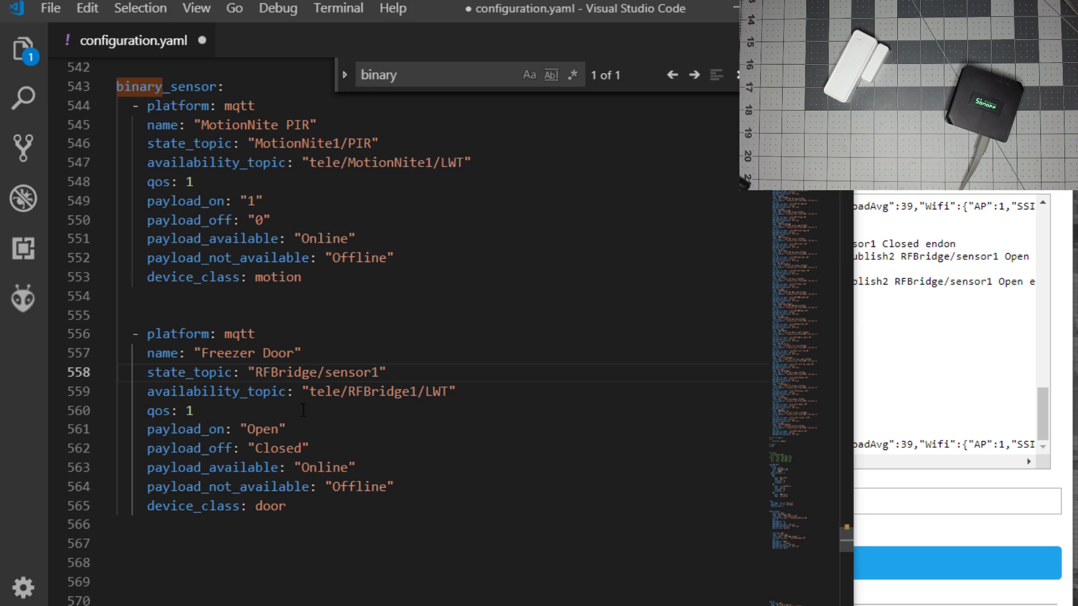
Verify the availability topic tele/RFBridge1 against the RFBridge1 STATE line in the console log
double_click(324, 396)
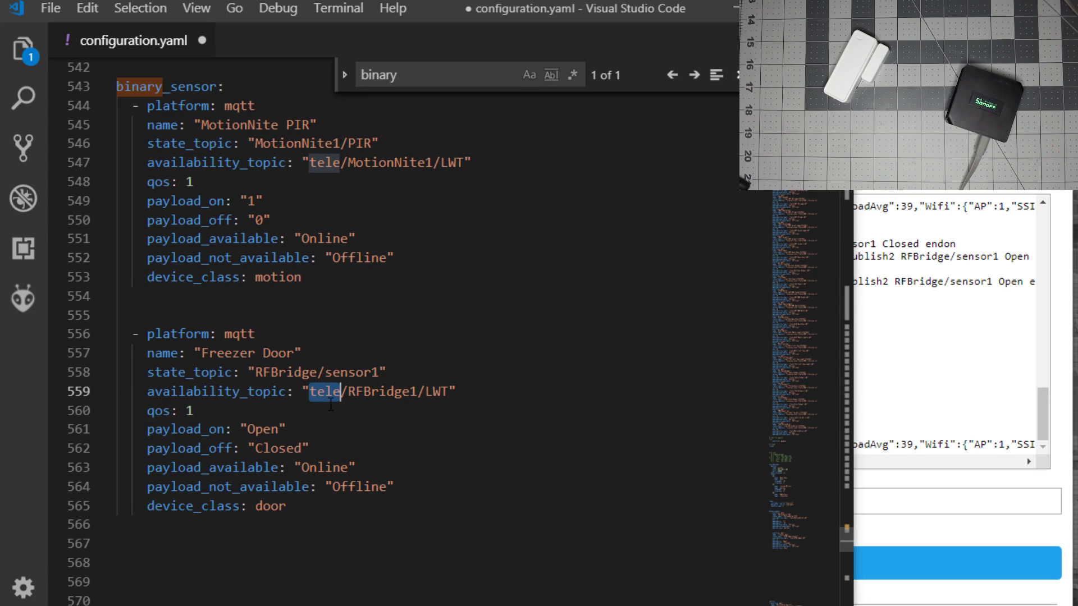
left_click(867, 385)
double_click(190, 446)
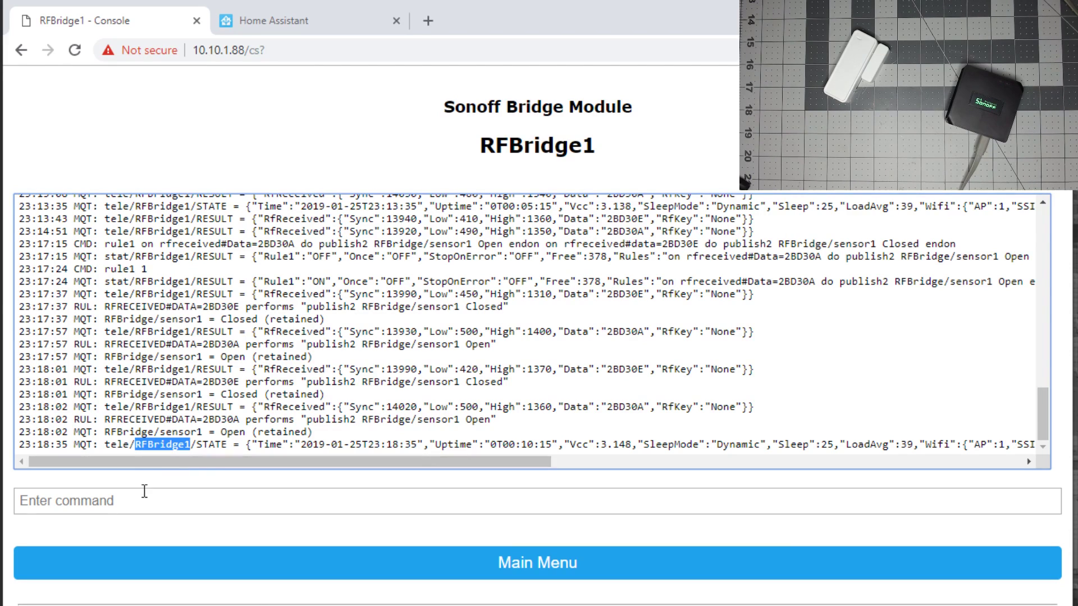
left_click_drag(196, 447, 222, 447)
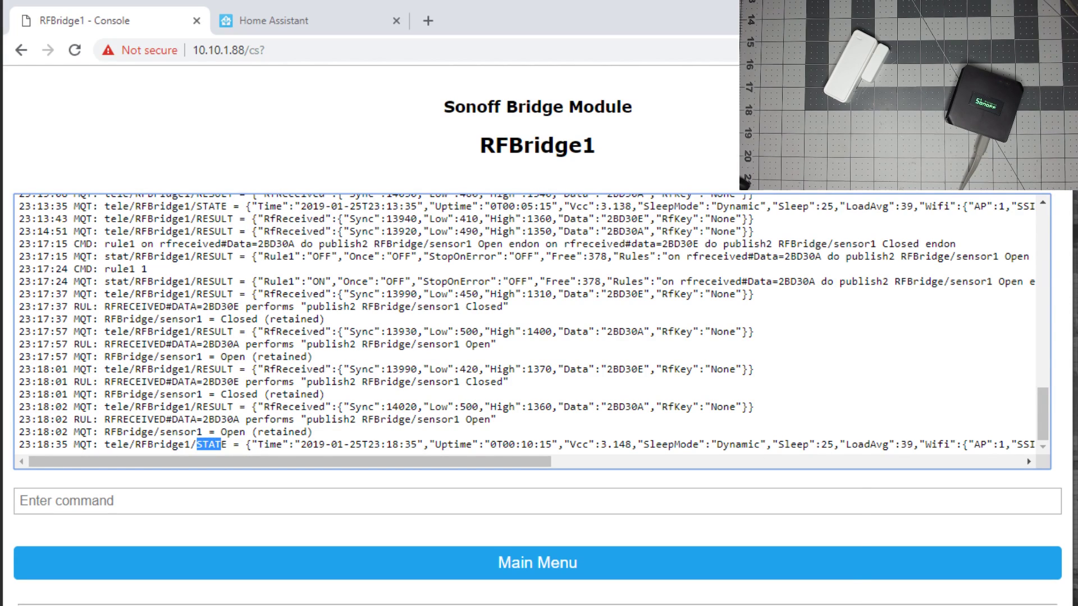
key("alt+Tab")
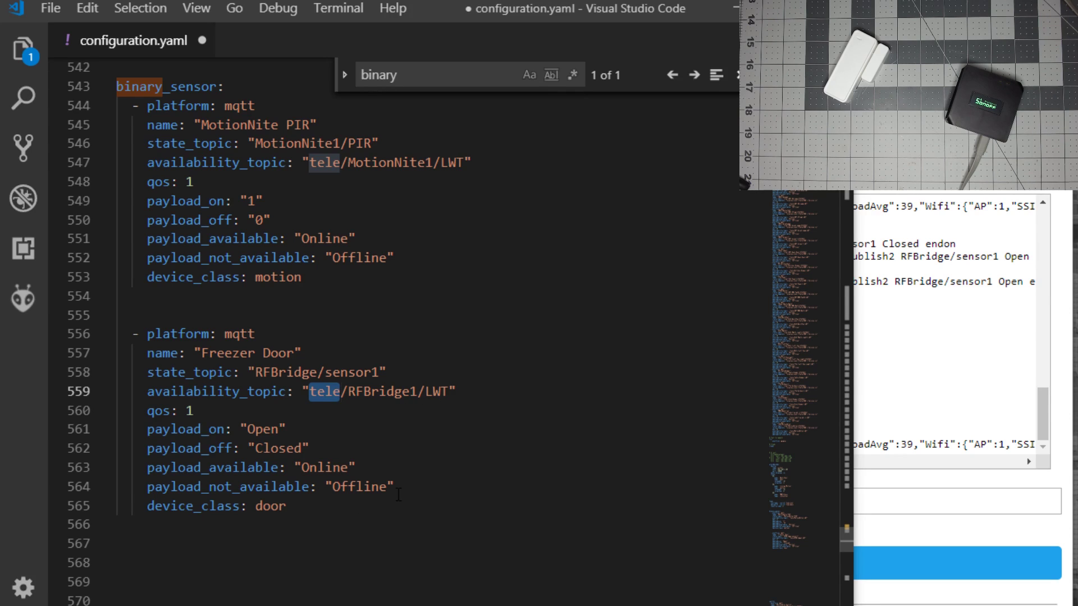
Review the availability topic tele/RFBridge1/LWT and the Open and Closed payload values
left_click_drag(396, 488, 115, 475)
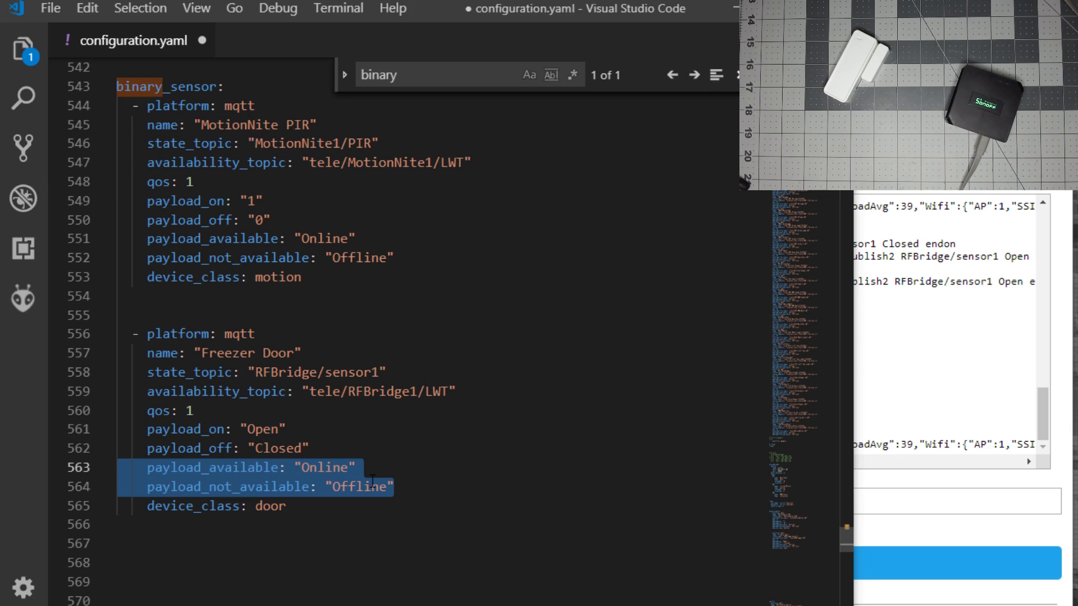
left_click(345, 448)
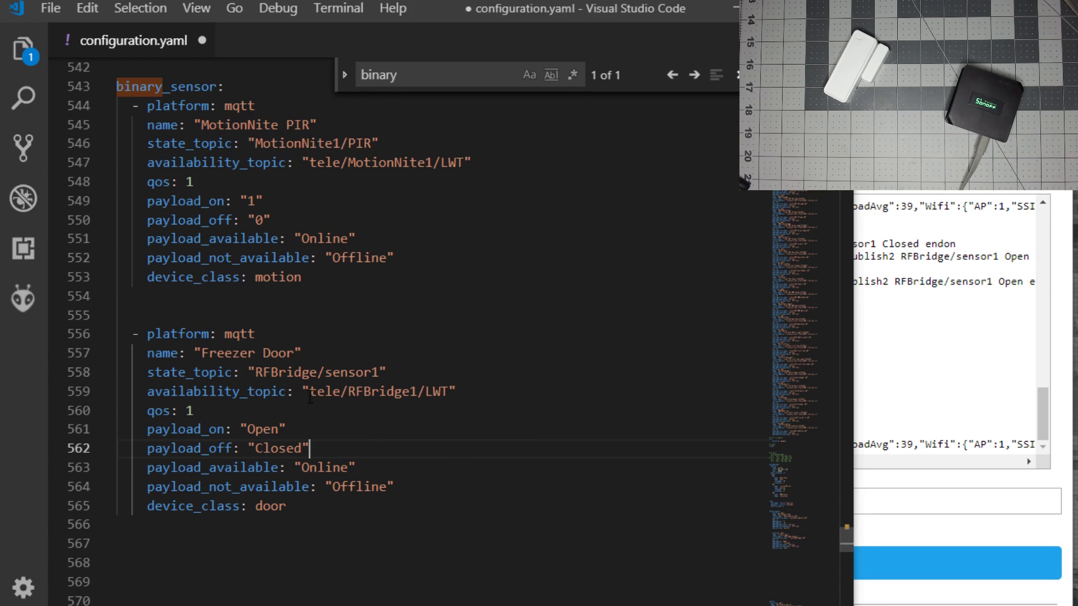
left_click_drag(310, 397, 450, 398)
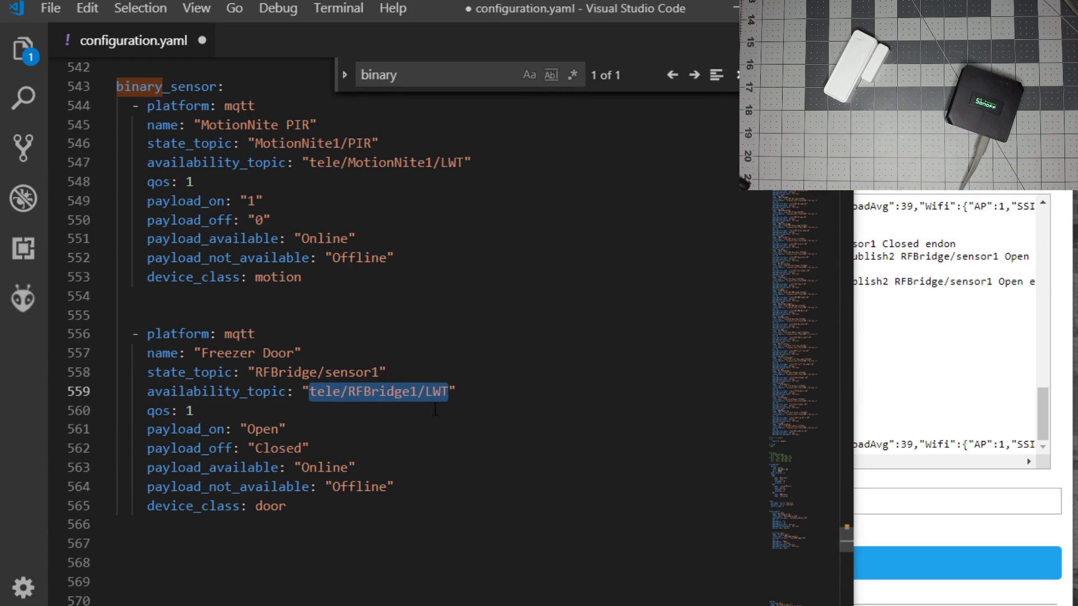
left_click(435, 410)
double_click(265, 431)
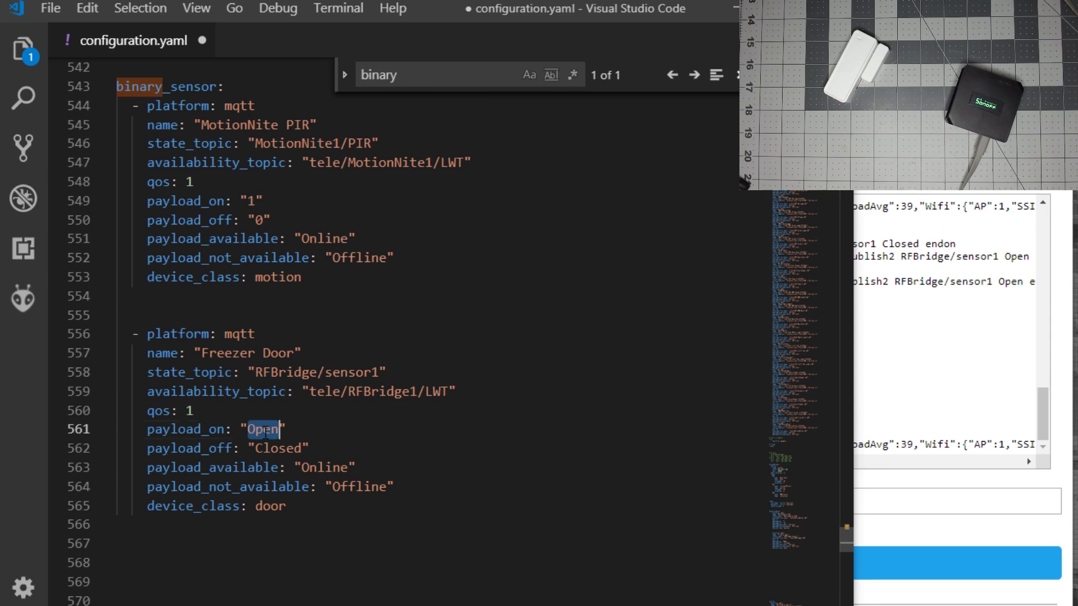
double_click(283, 450)
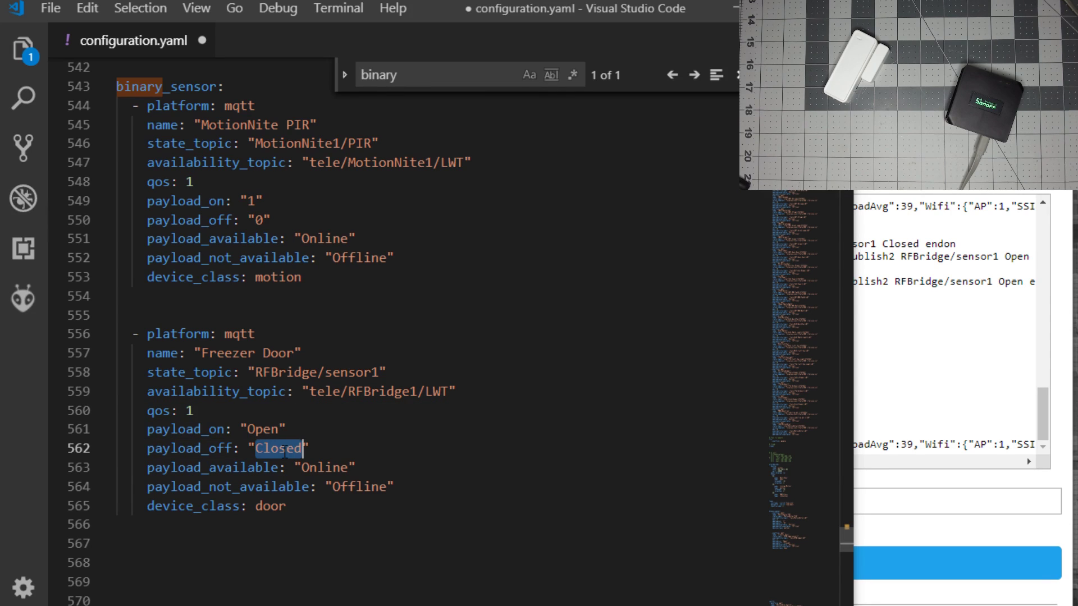
Check the bridge console once more, then save configuration.yaml from the File menu
left_click(866, 499)
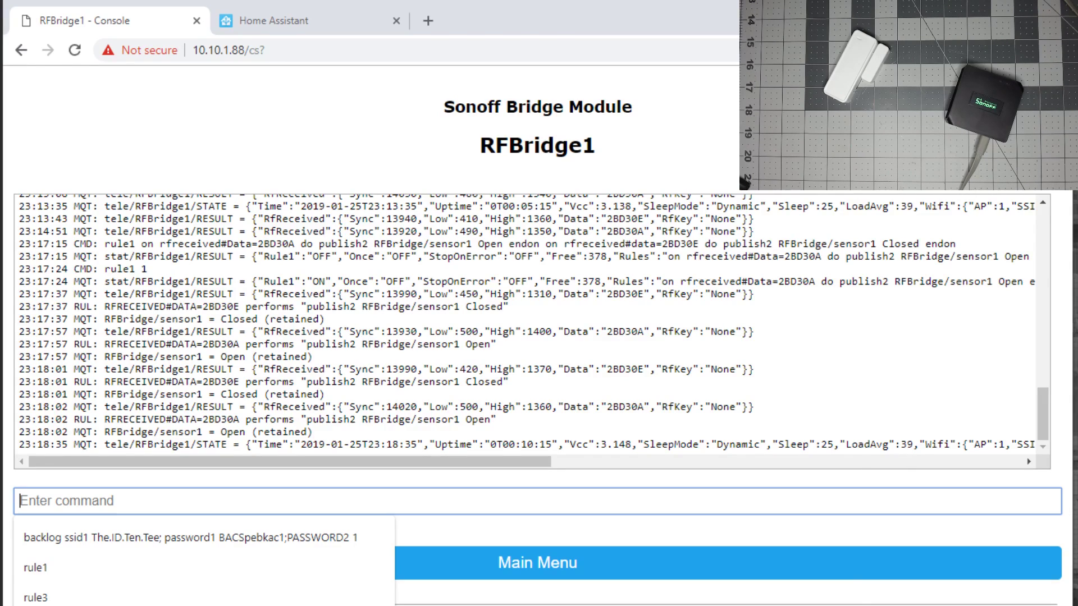
key("alt+Tab")
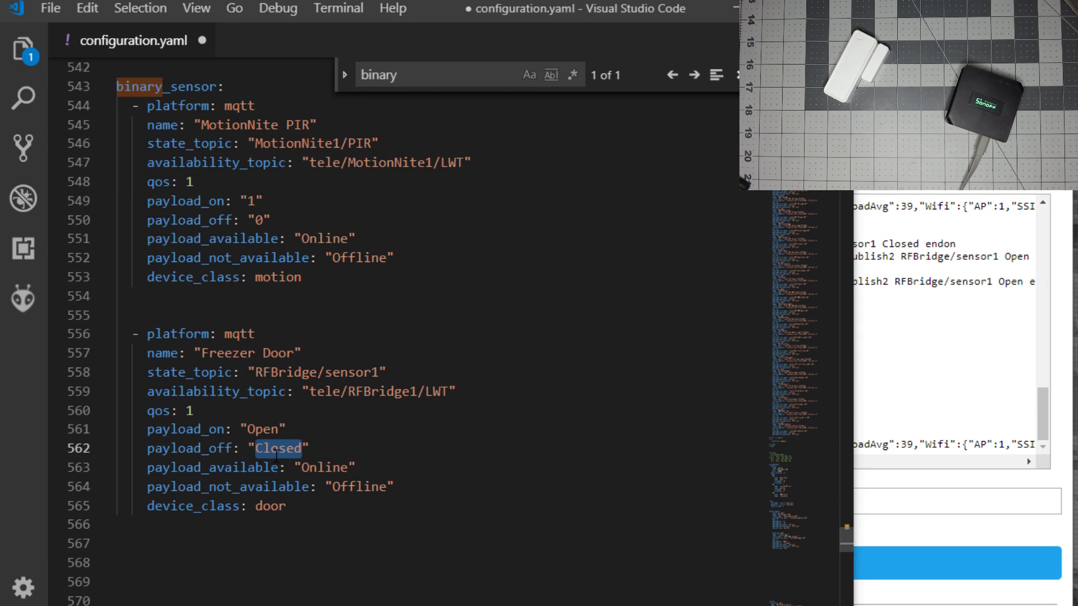
left_click(48, 9)
left_click(79, 272)
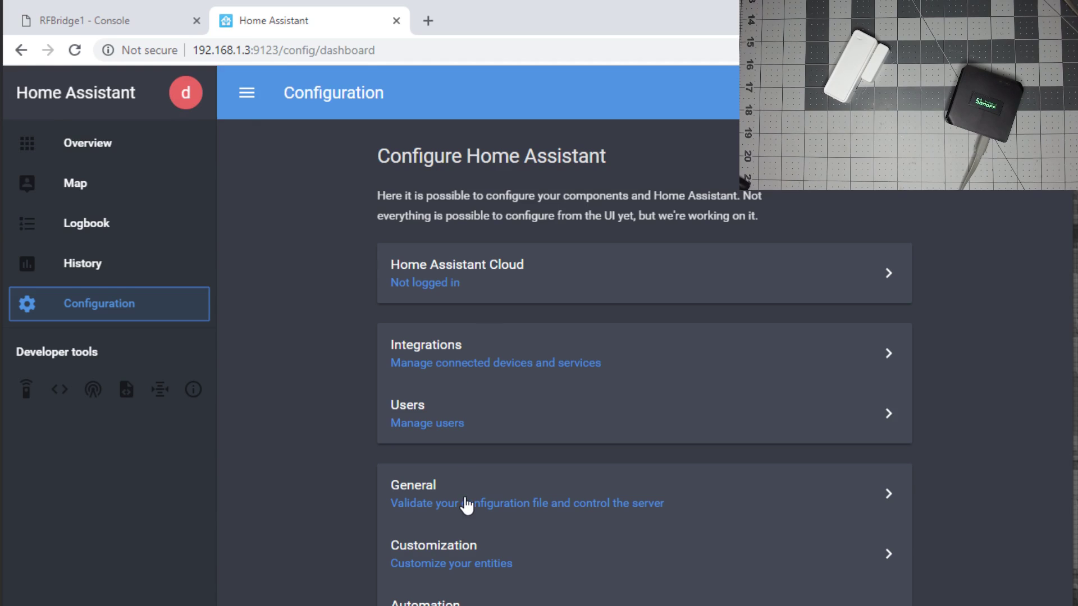
Run Check Config in Home Assistant's Server Control, then restart the server
left_click(451, 508)
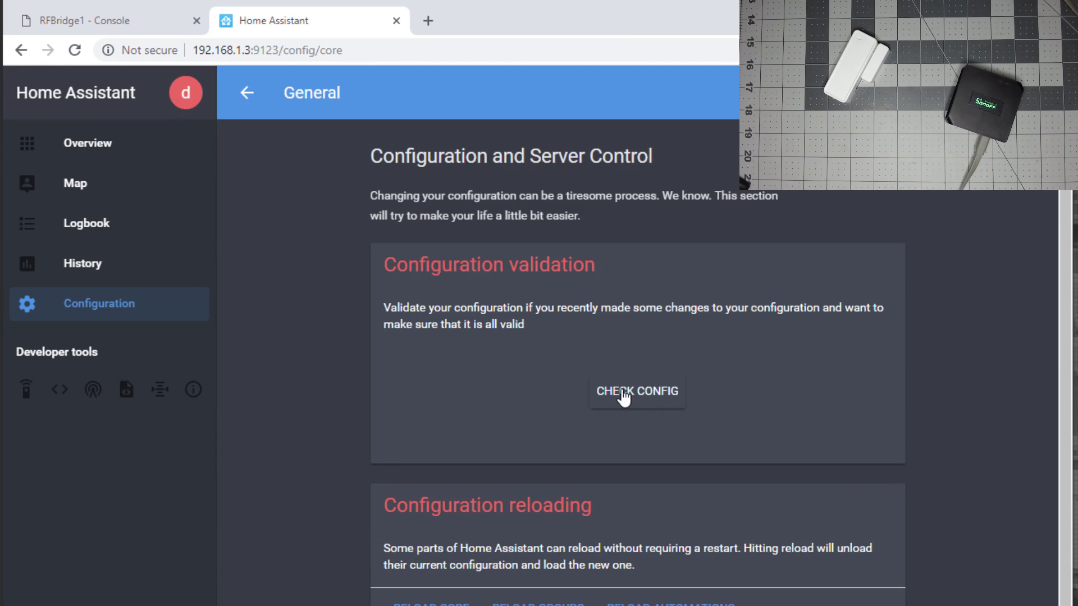
left_click(623, 396)
scroll(540, 405, "down", 3)
left_click(435, 555)
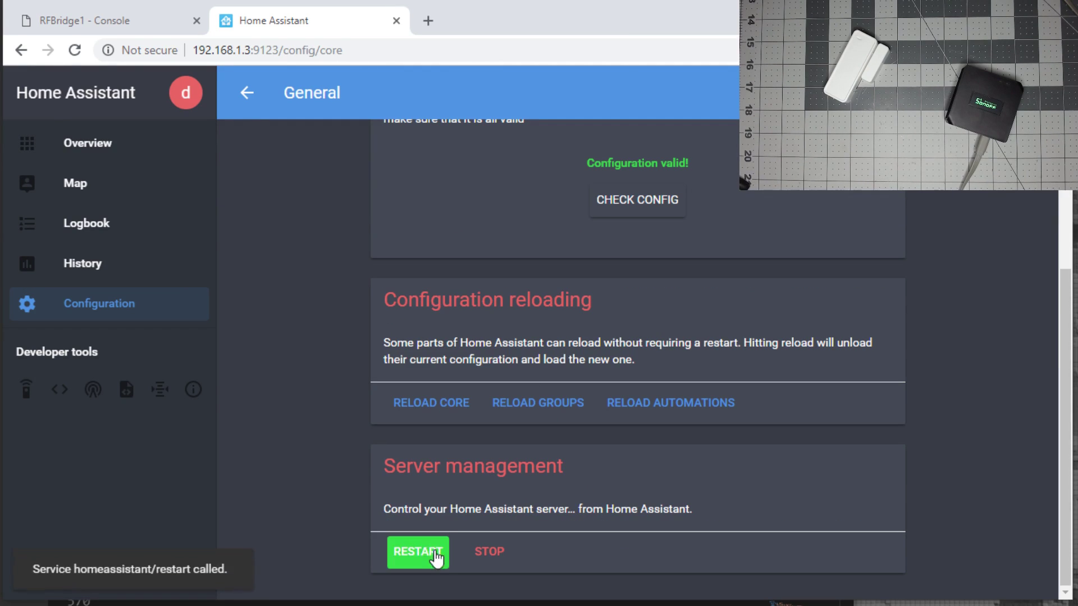